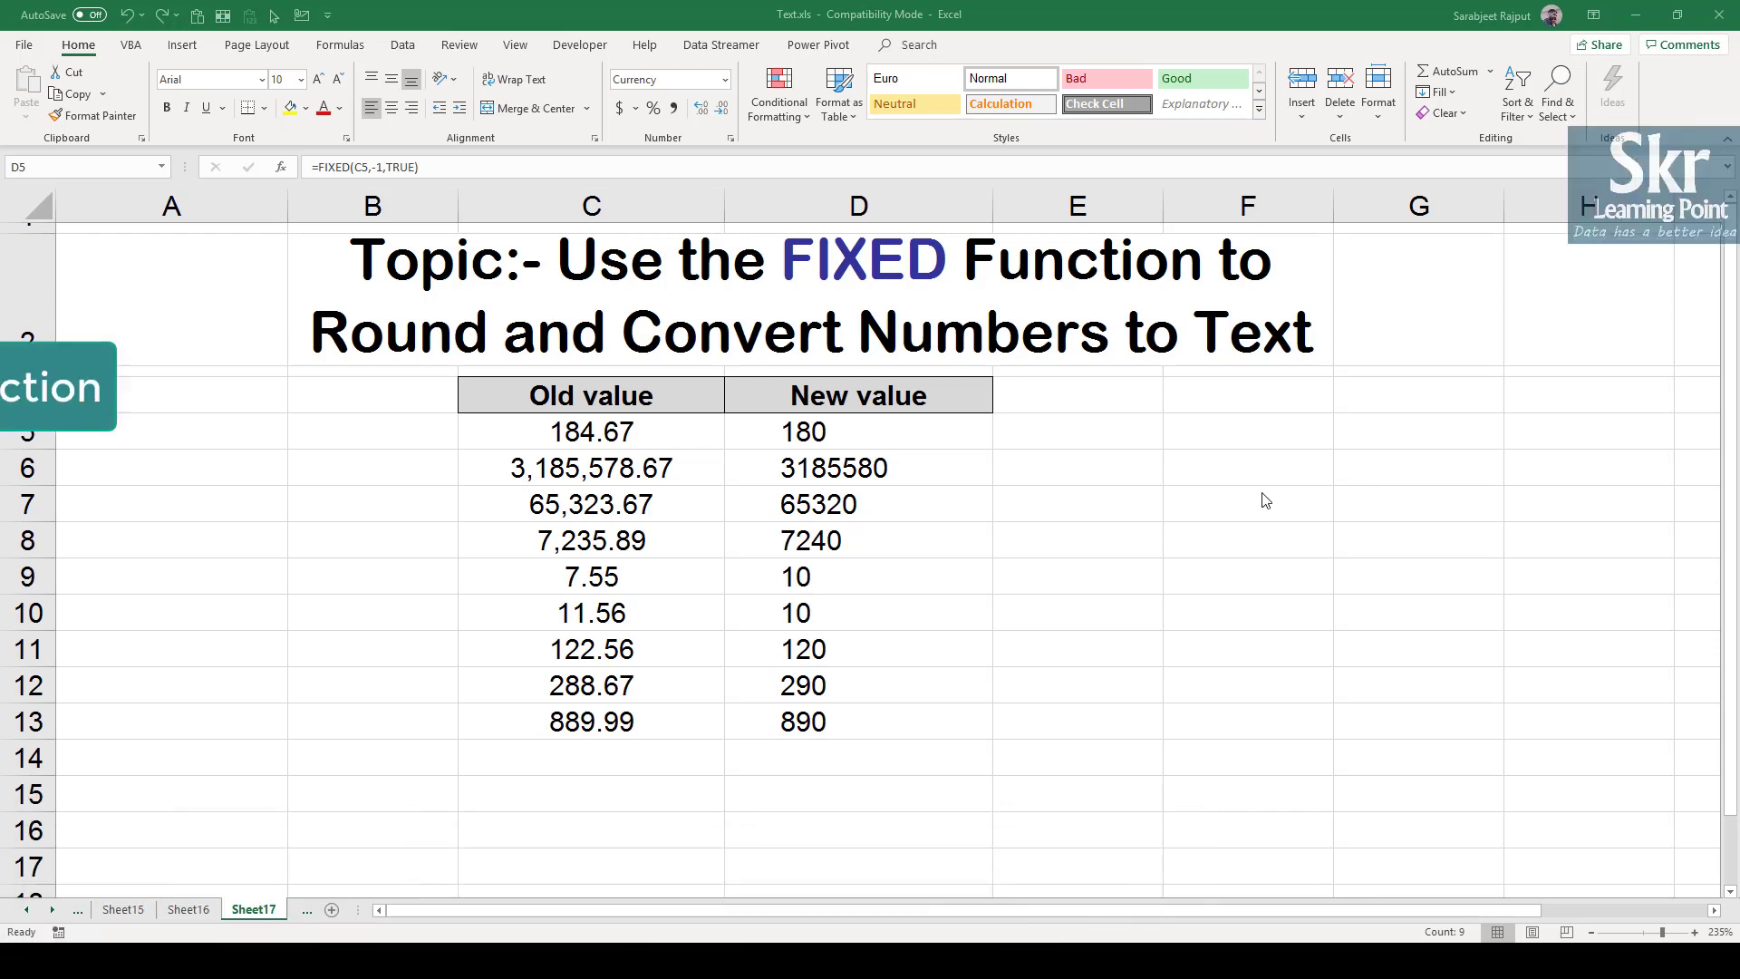
# Select the New value cells D5:D13 and clear their existing results
pyautogui.moveTo(798, 433); pyautogui.dragTo(820, 740)
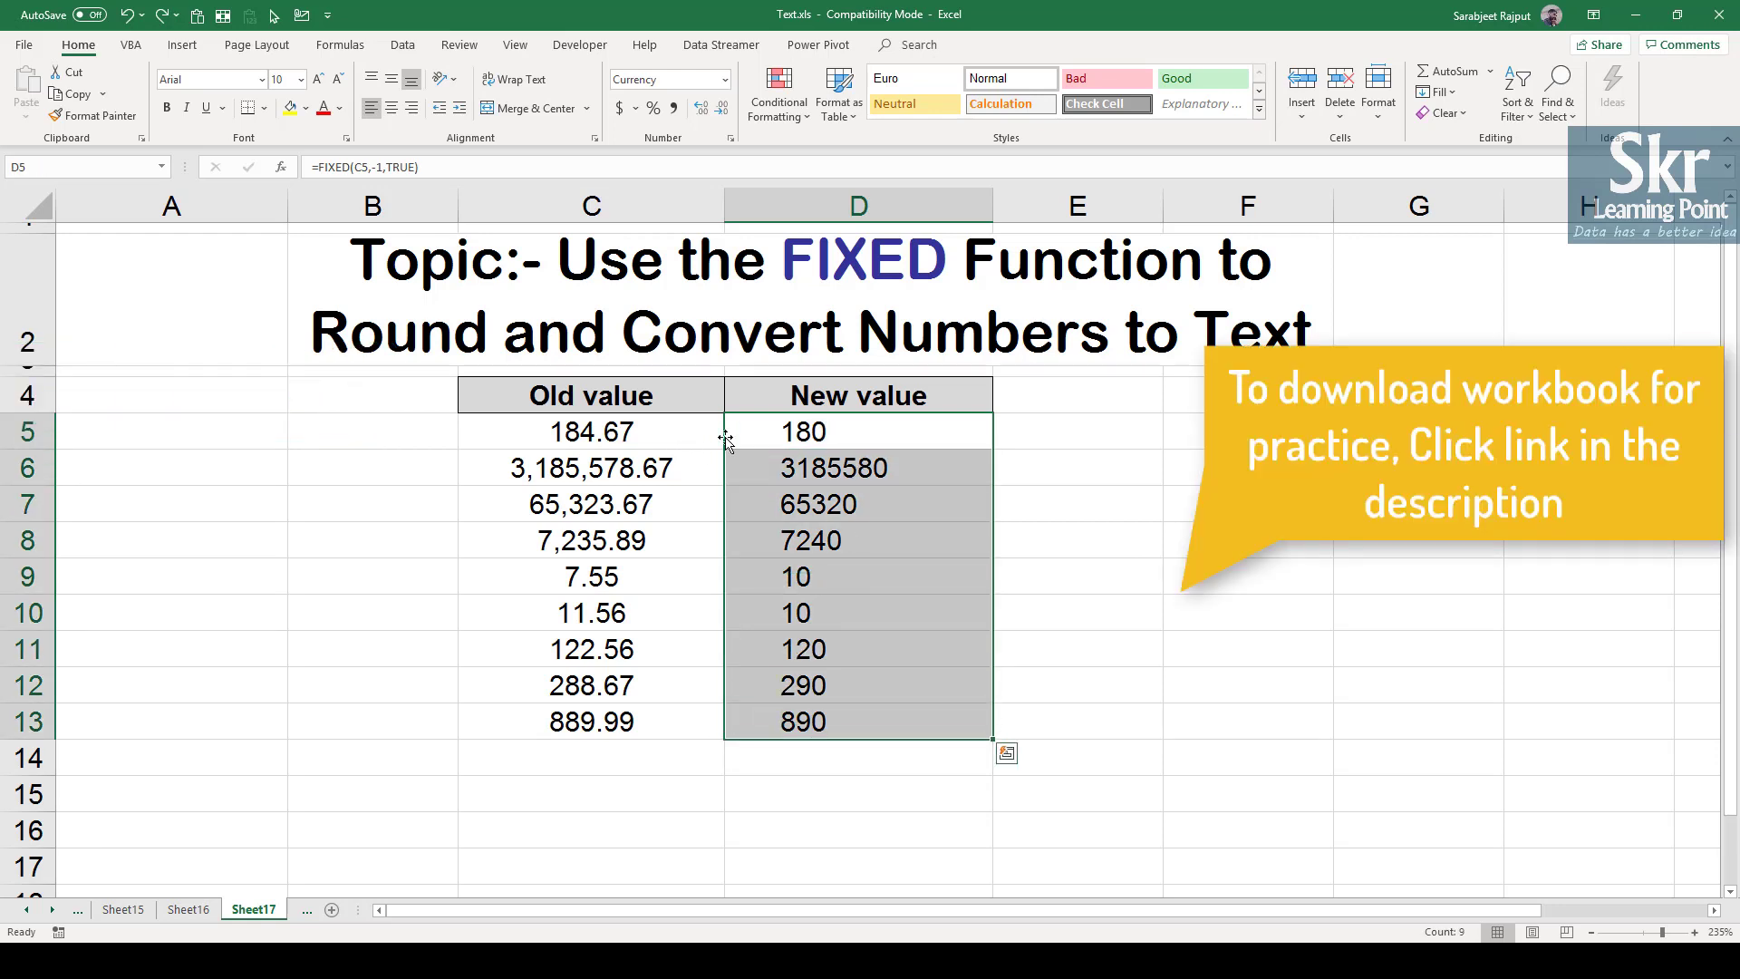
pyautogui.click(694, 428)
pyautogui.moveTo(856, 433); pyautogui.dragTo(856, 721)
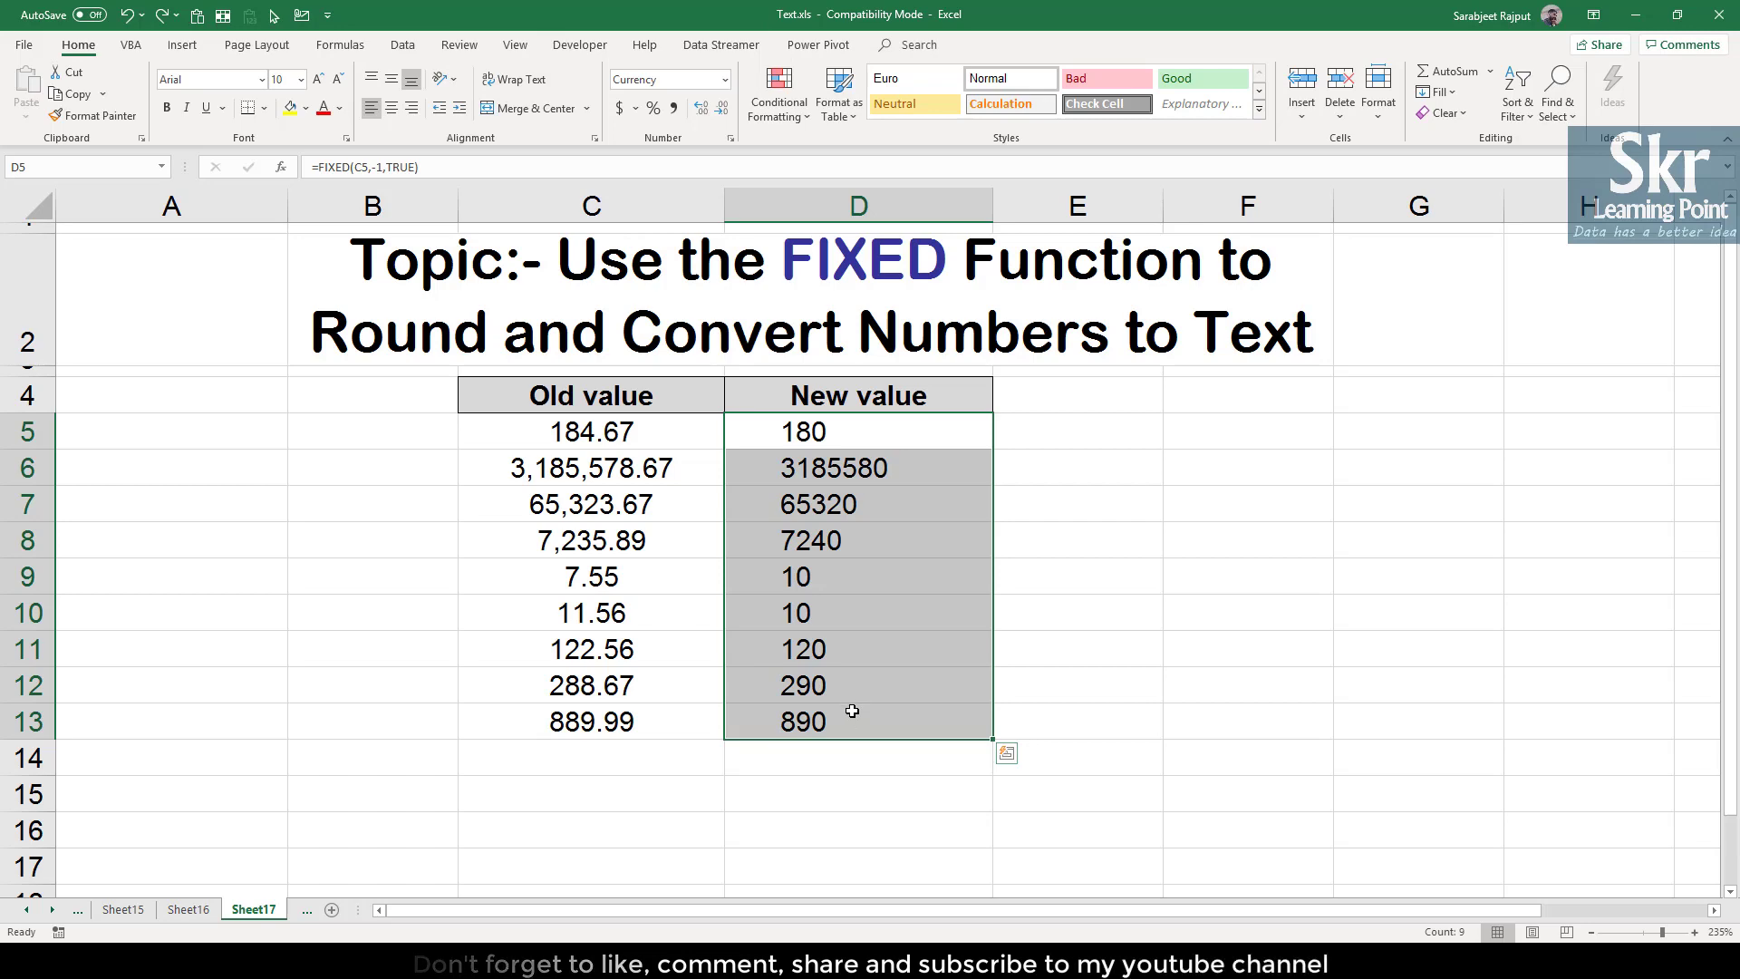
pyautogui.click(651, 426)
pyautogui.moveTo(651, 479); pyautogui.dragTo(653, 716)
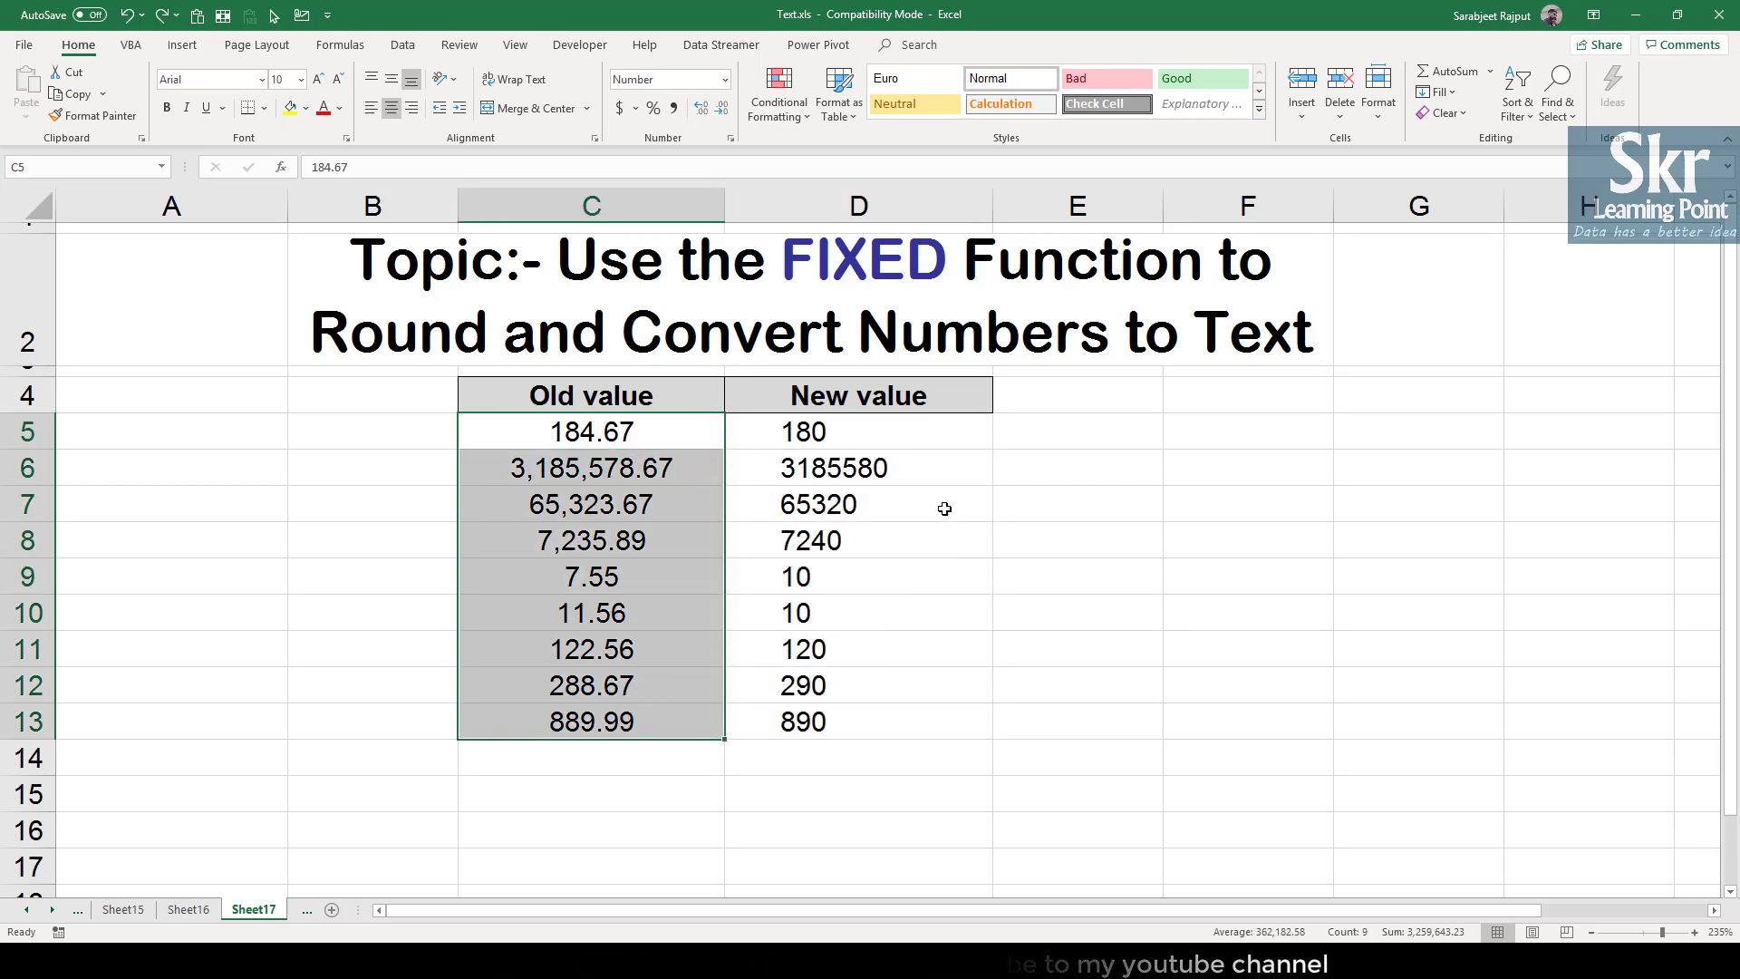
pyautogui.moveTo(865, 433); pyautogui.dragTo(861, 710)
pyautogui.press('Delete')
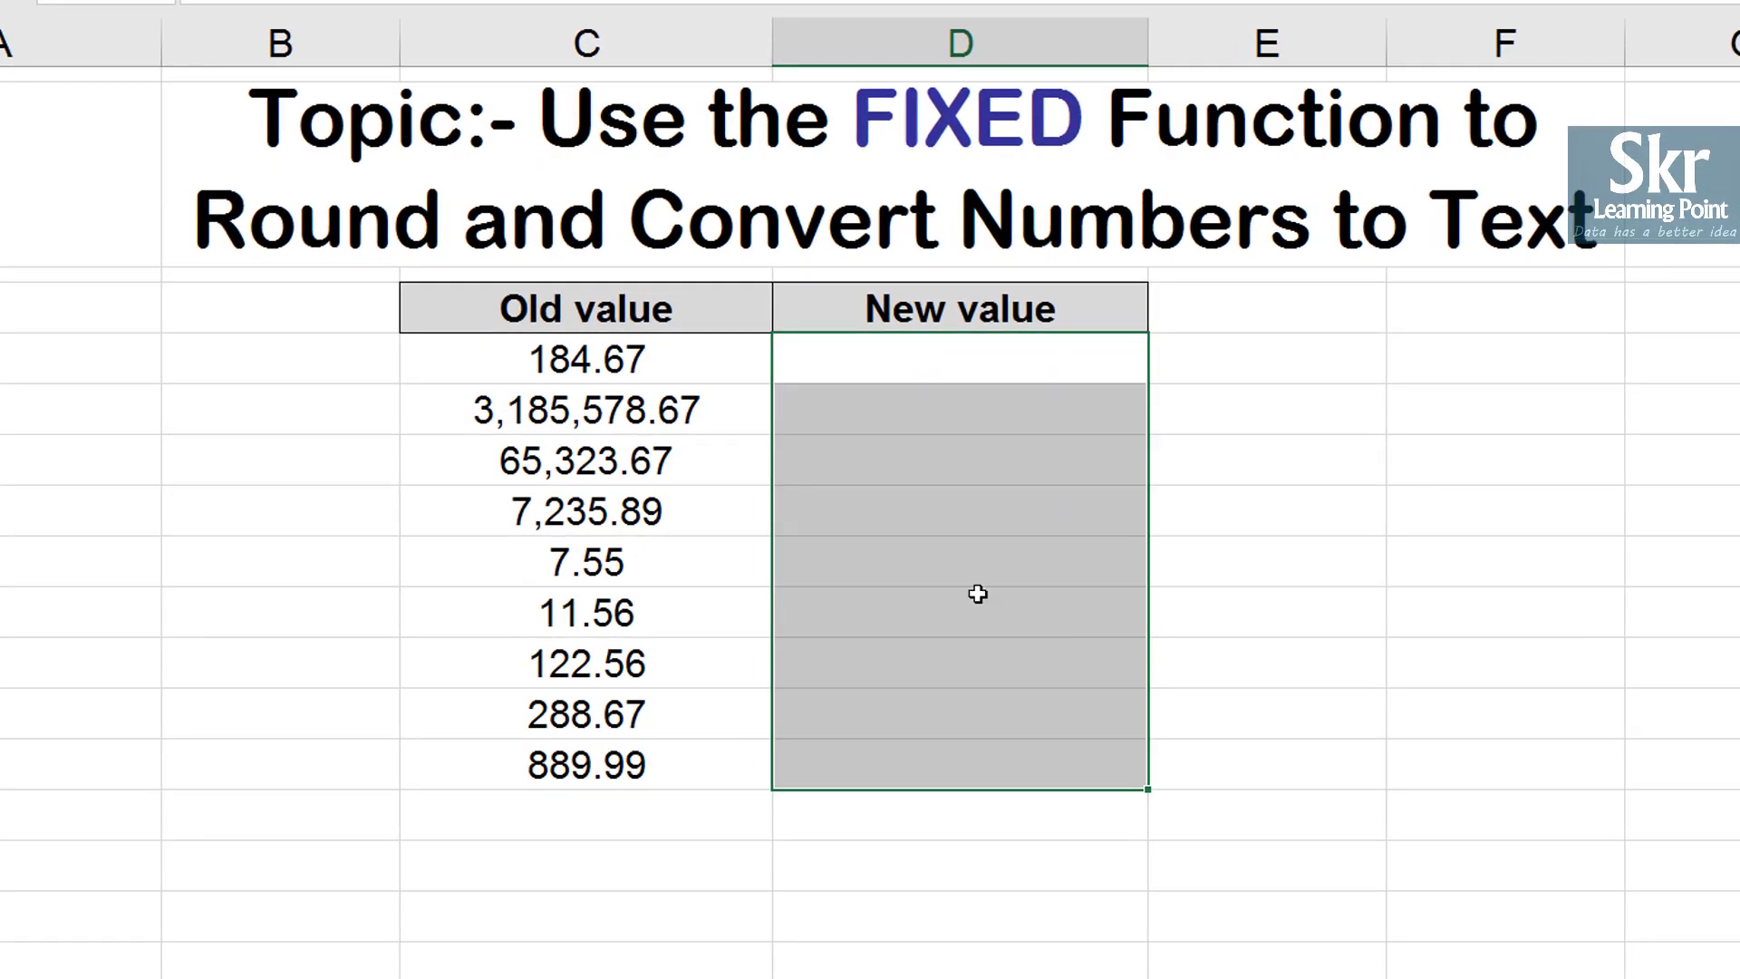
# Enter =FIXED(C5,0,TRUE) into all of D5:D13 at once, giving whole numbers like 185
pyautogui.write('=FIXED(')
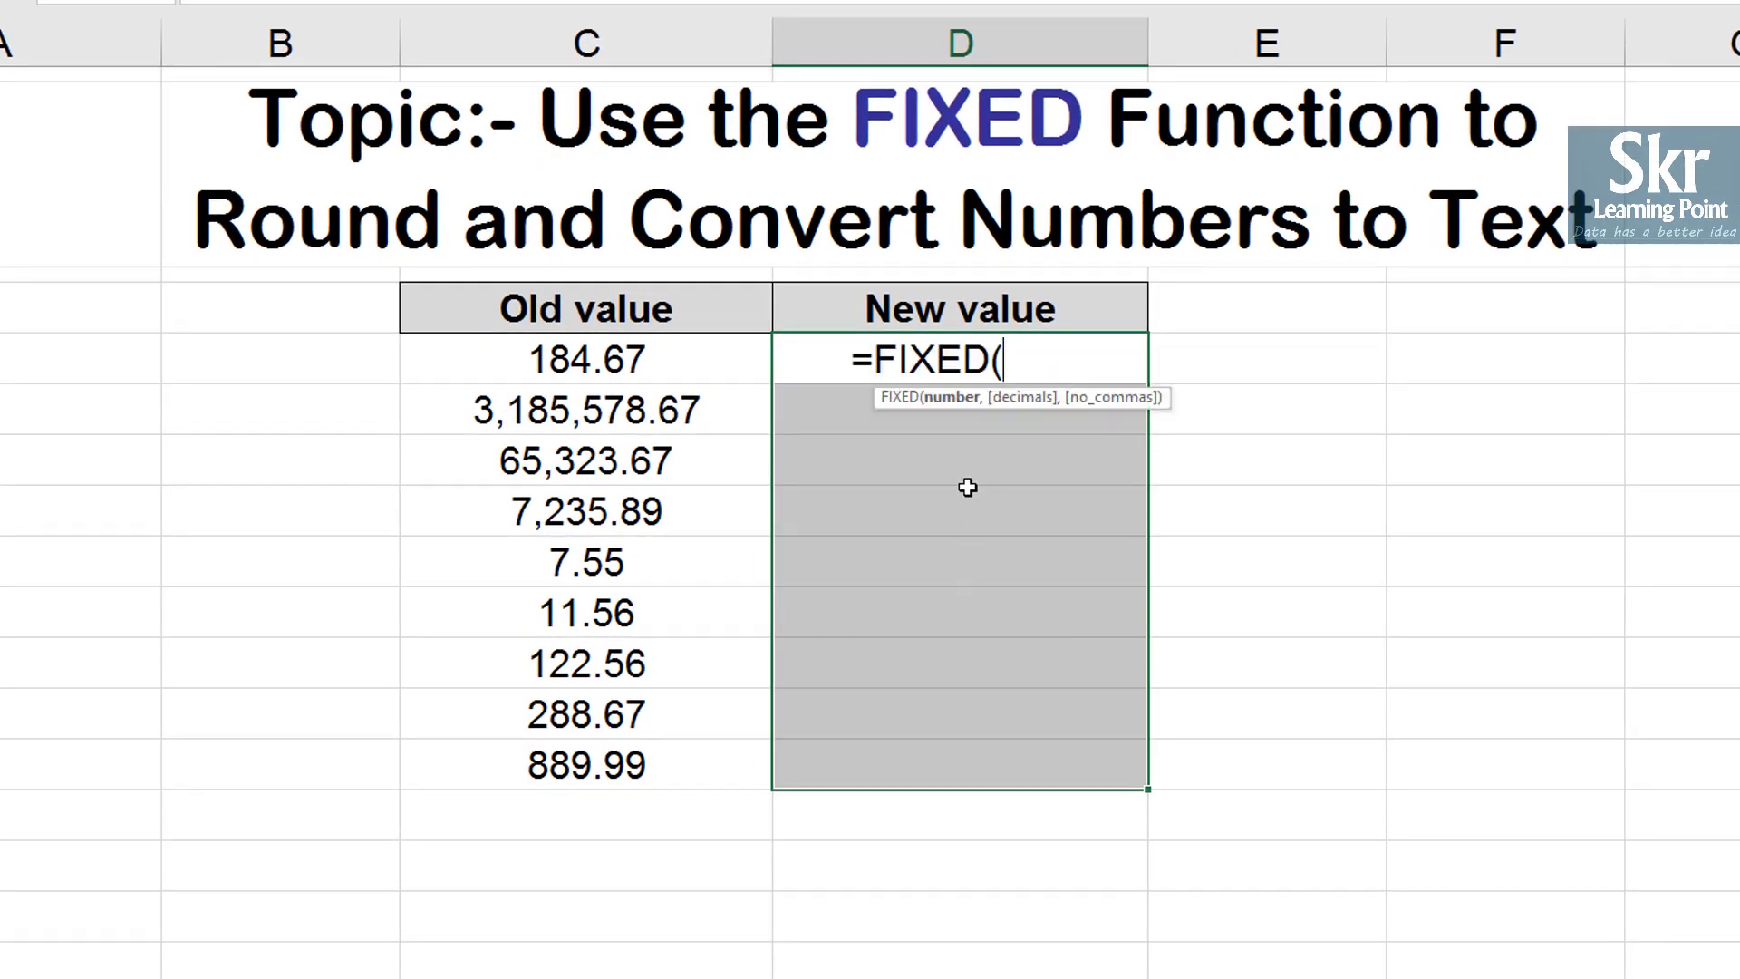
pyautogui.click(681, 359)
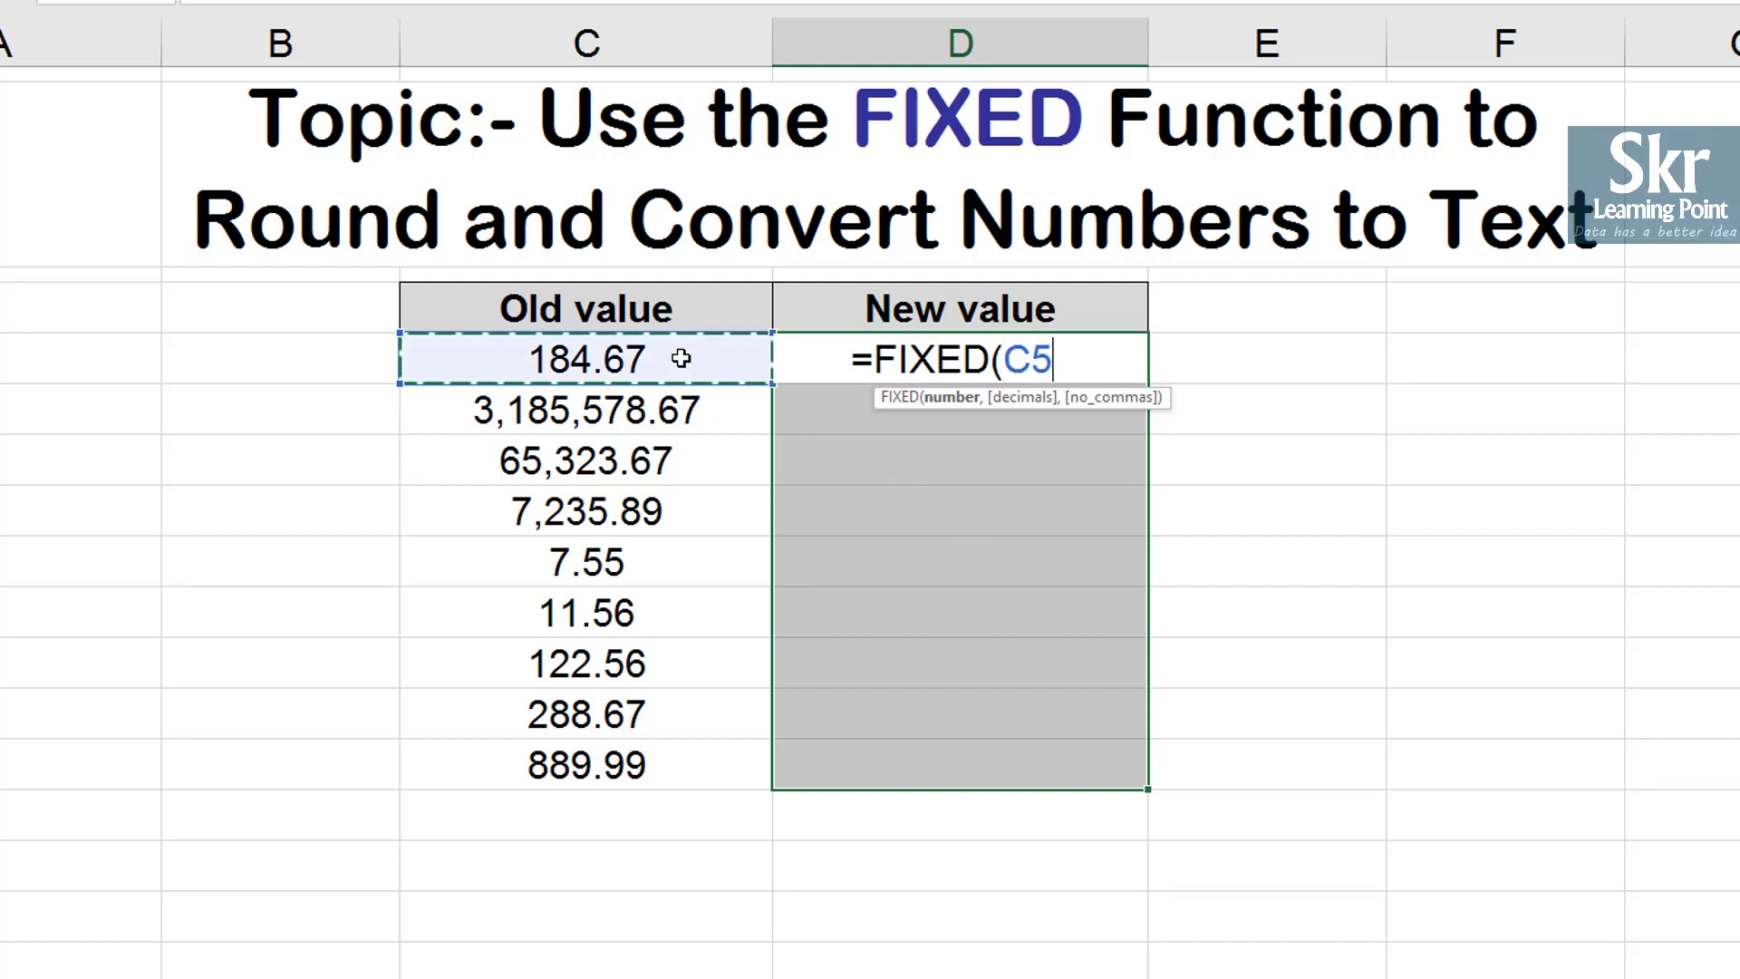
pyautogui.write(',0')
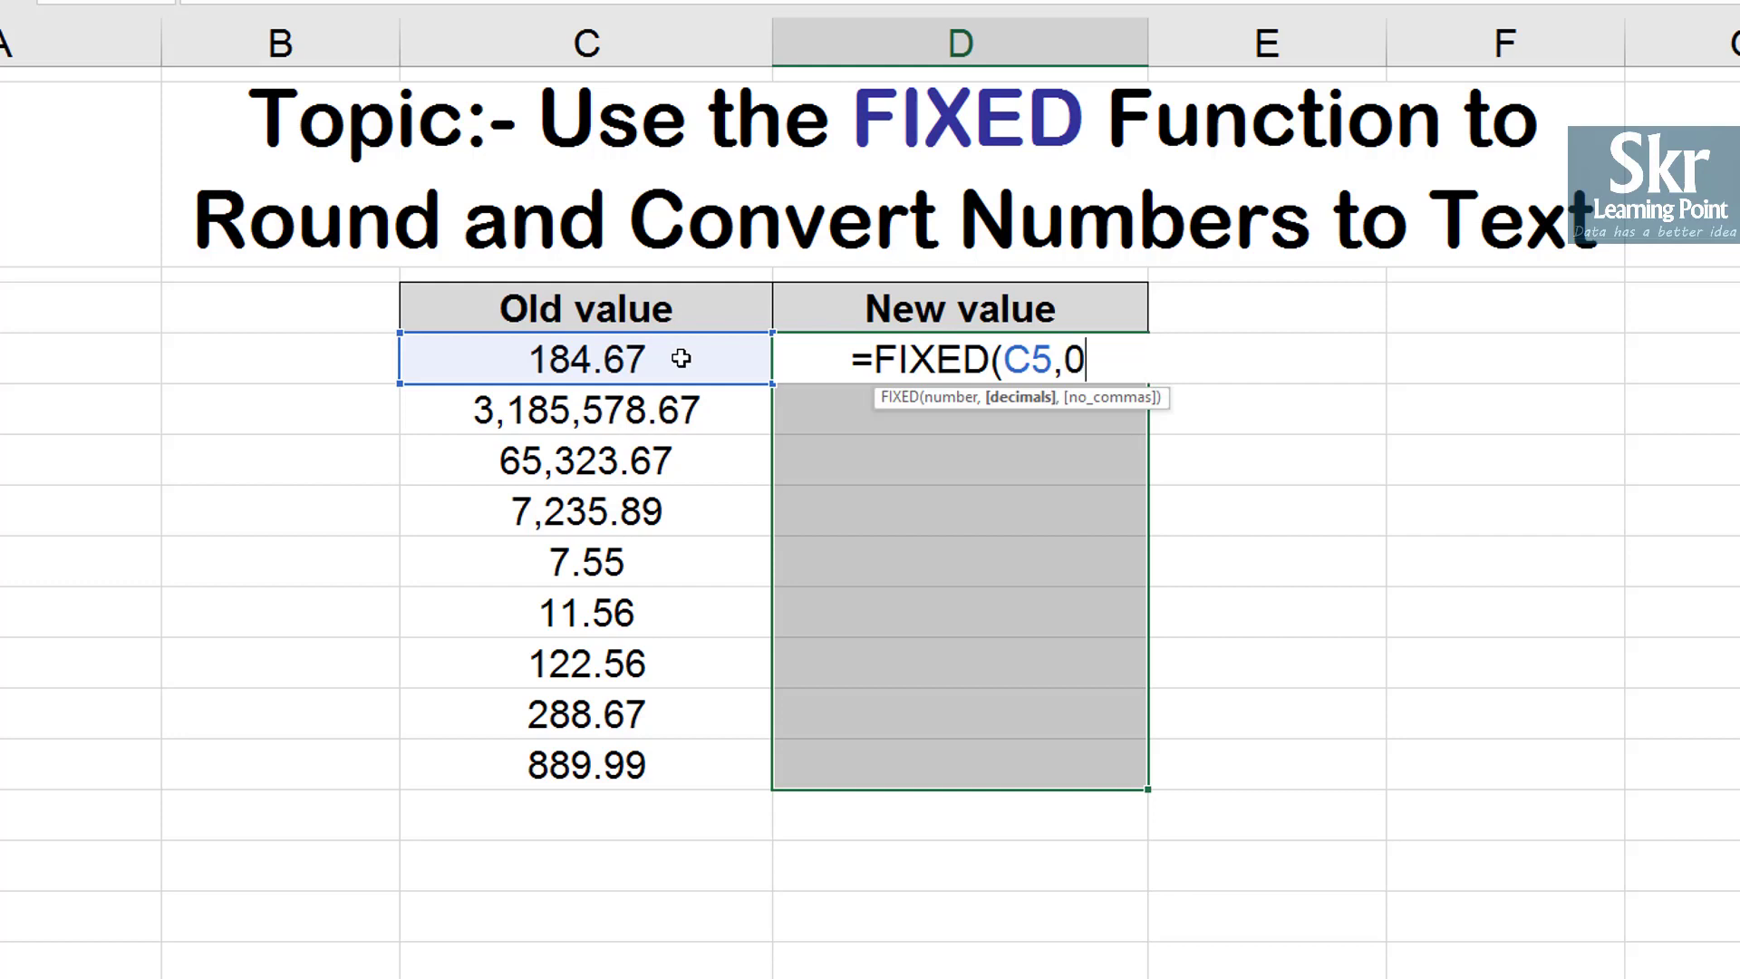
pyautogui.write(',')
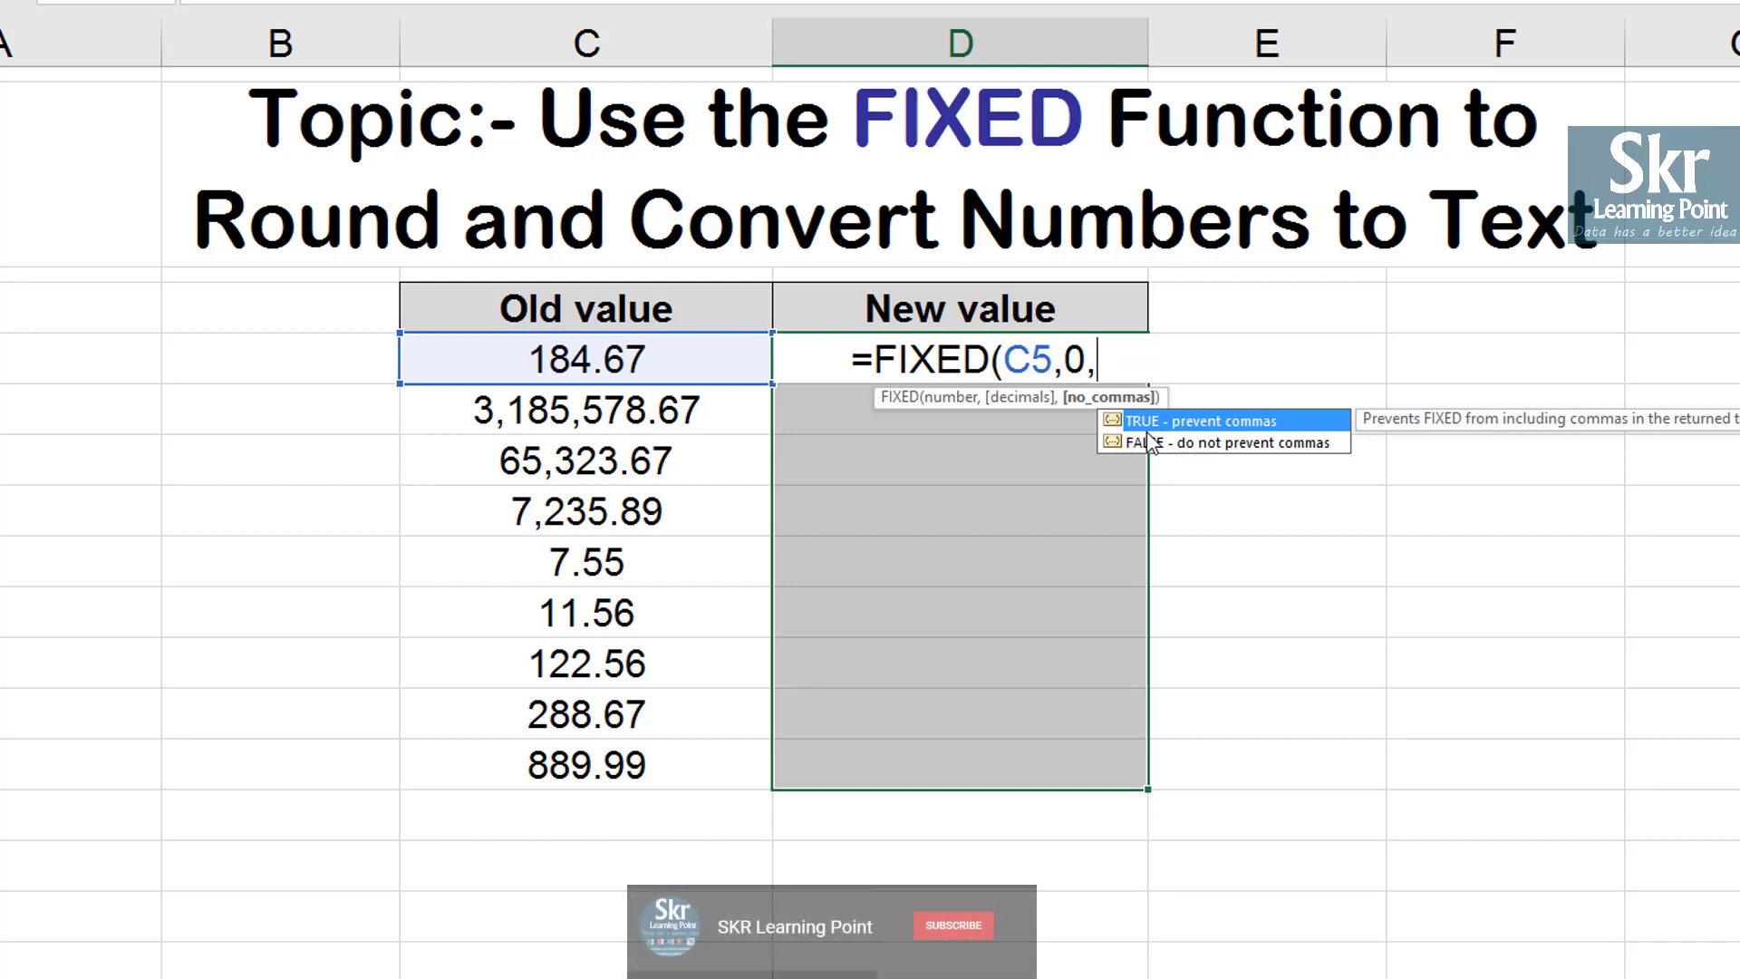
pyautogui.write('tu')
pyautogui.press('BackSpace')
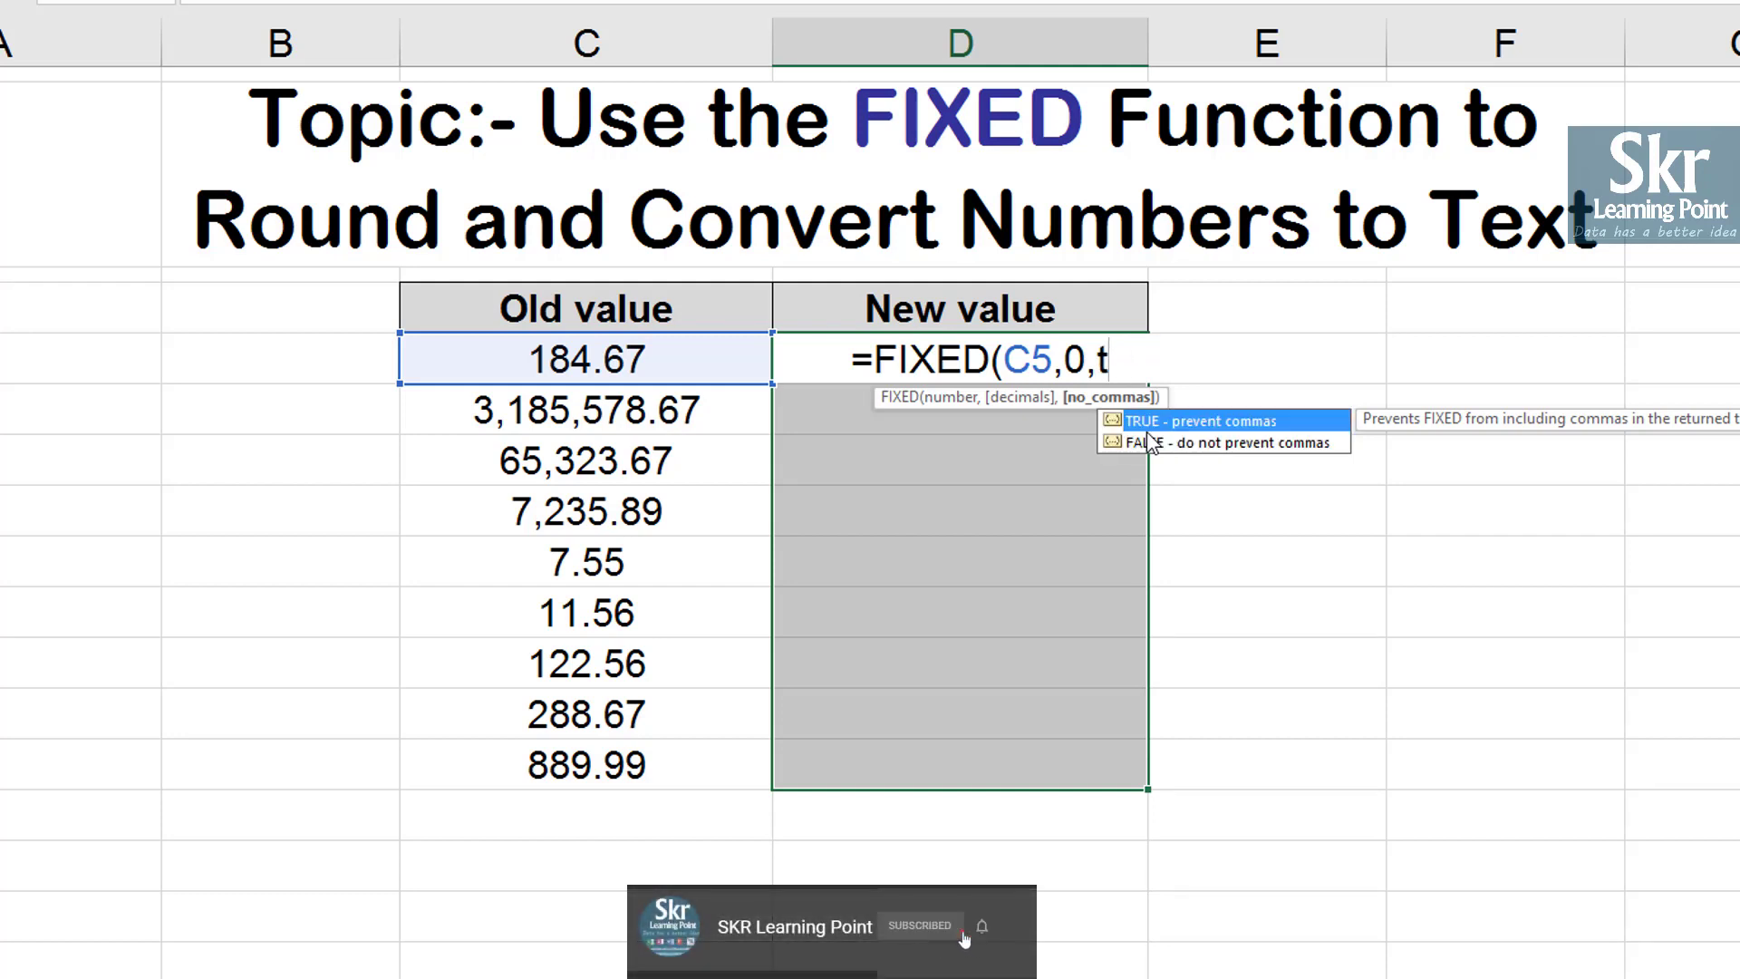
pyautogui.write('rue)')
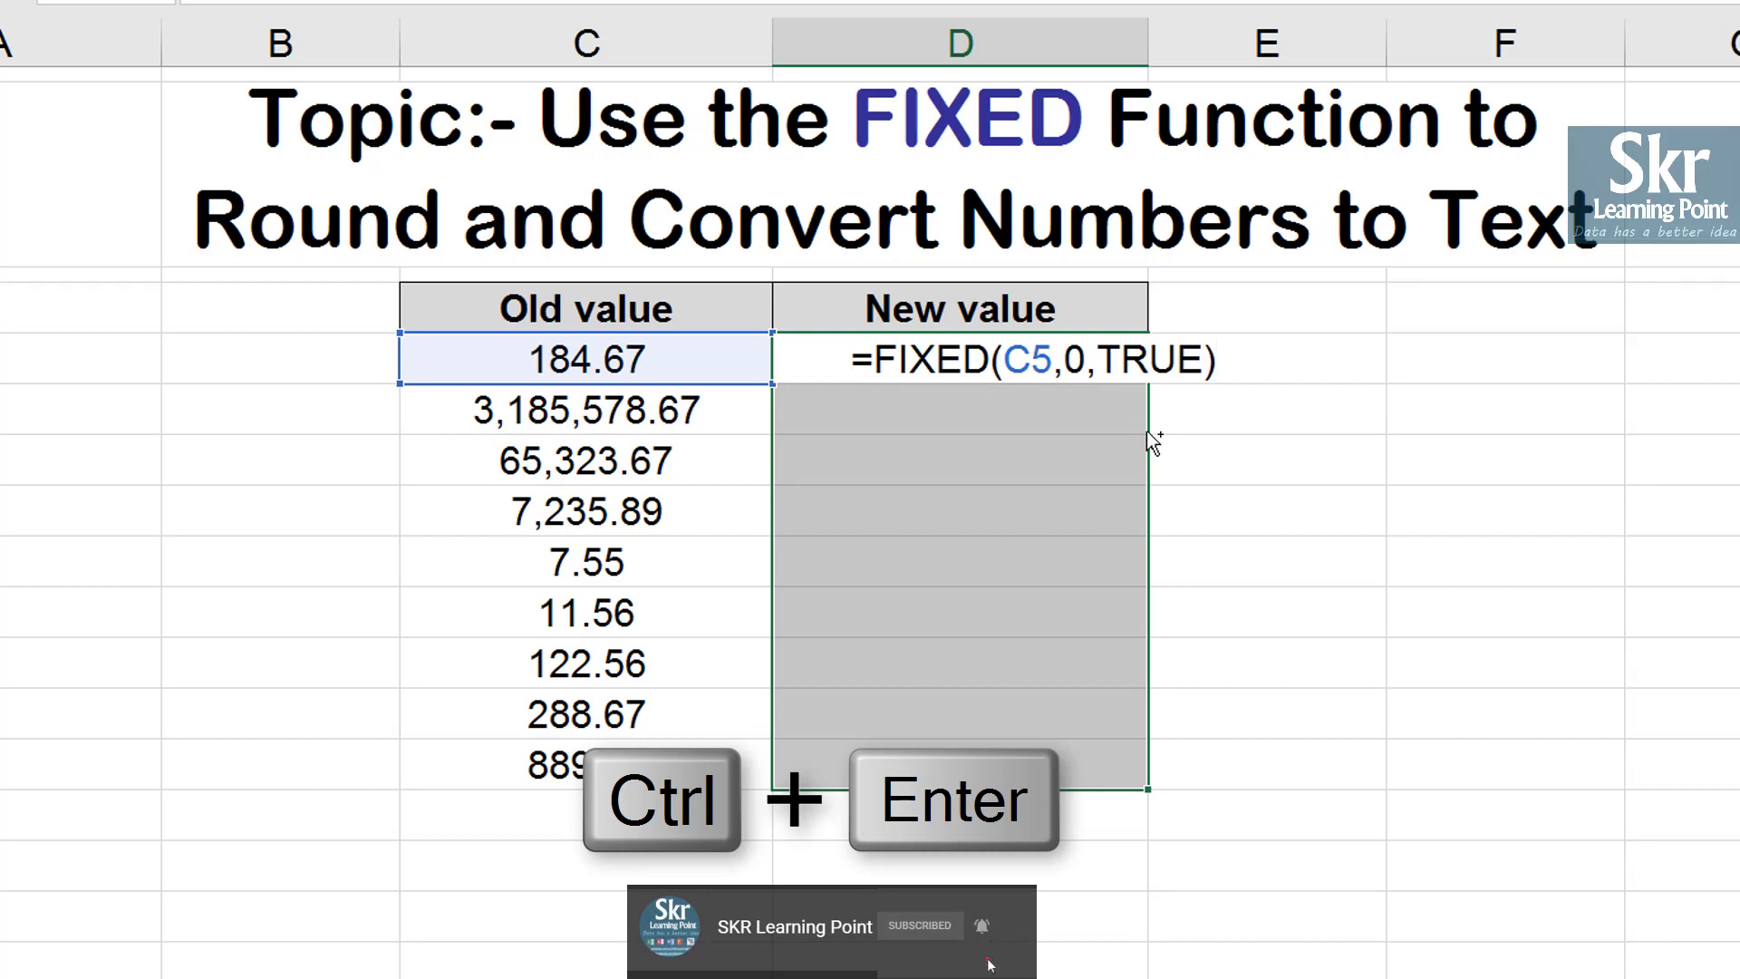
pyautogui.hotkey('ctrl', 'Return')
pyautogui.hotkey('shift', 'BackSpace')
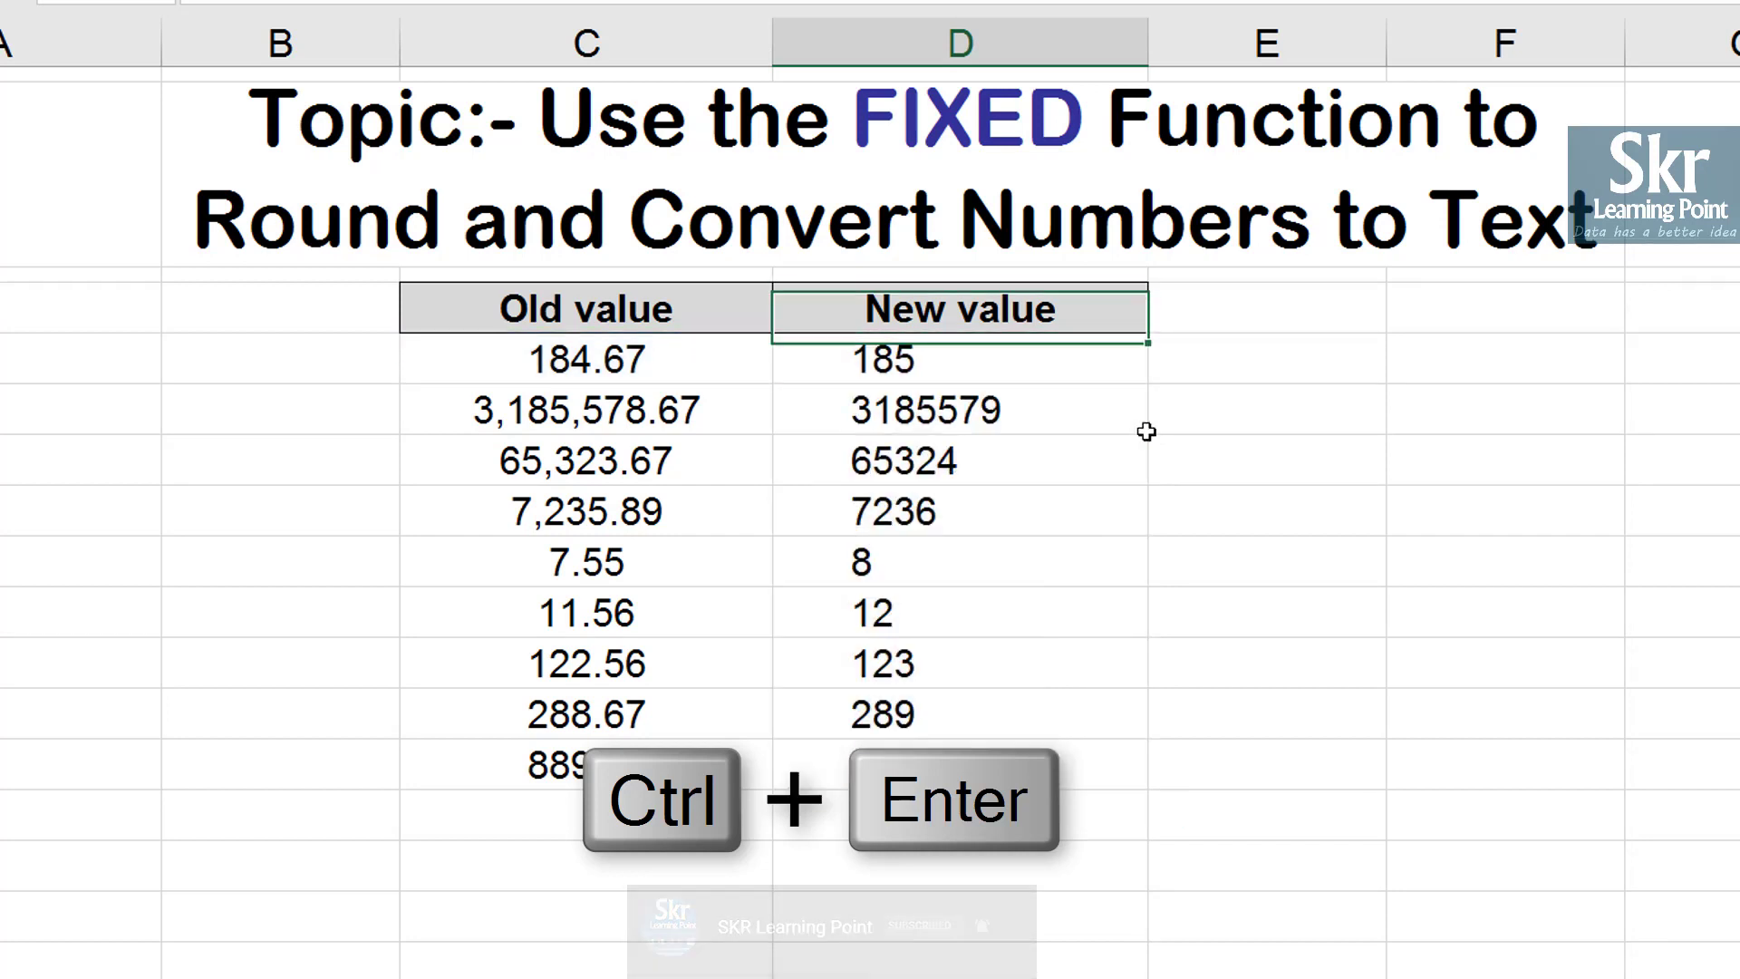
# Apply Comma Style to D5:D13; the text results still lack thousands separators
pyautogui.hotkey('ctrl', 'shift', 'Down')
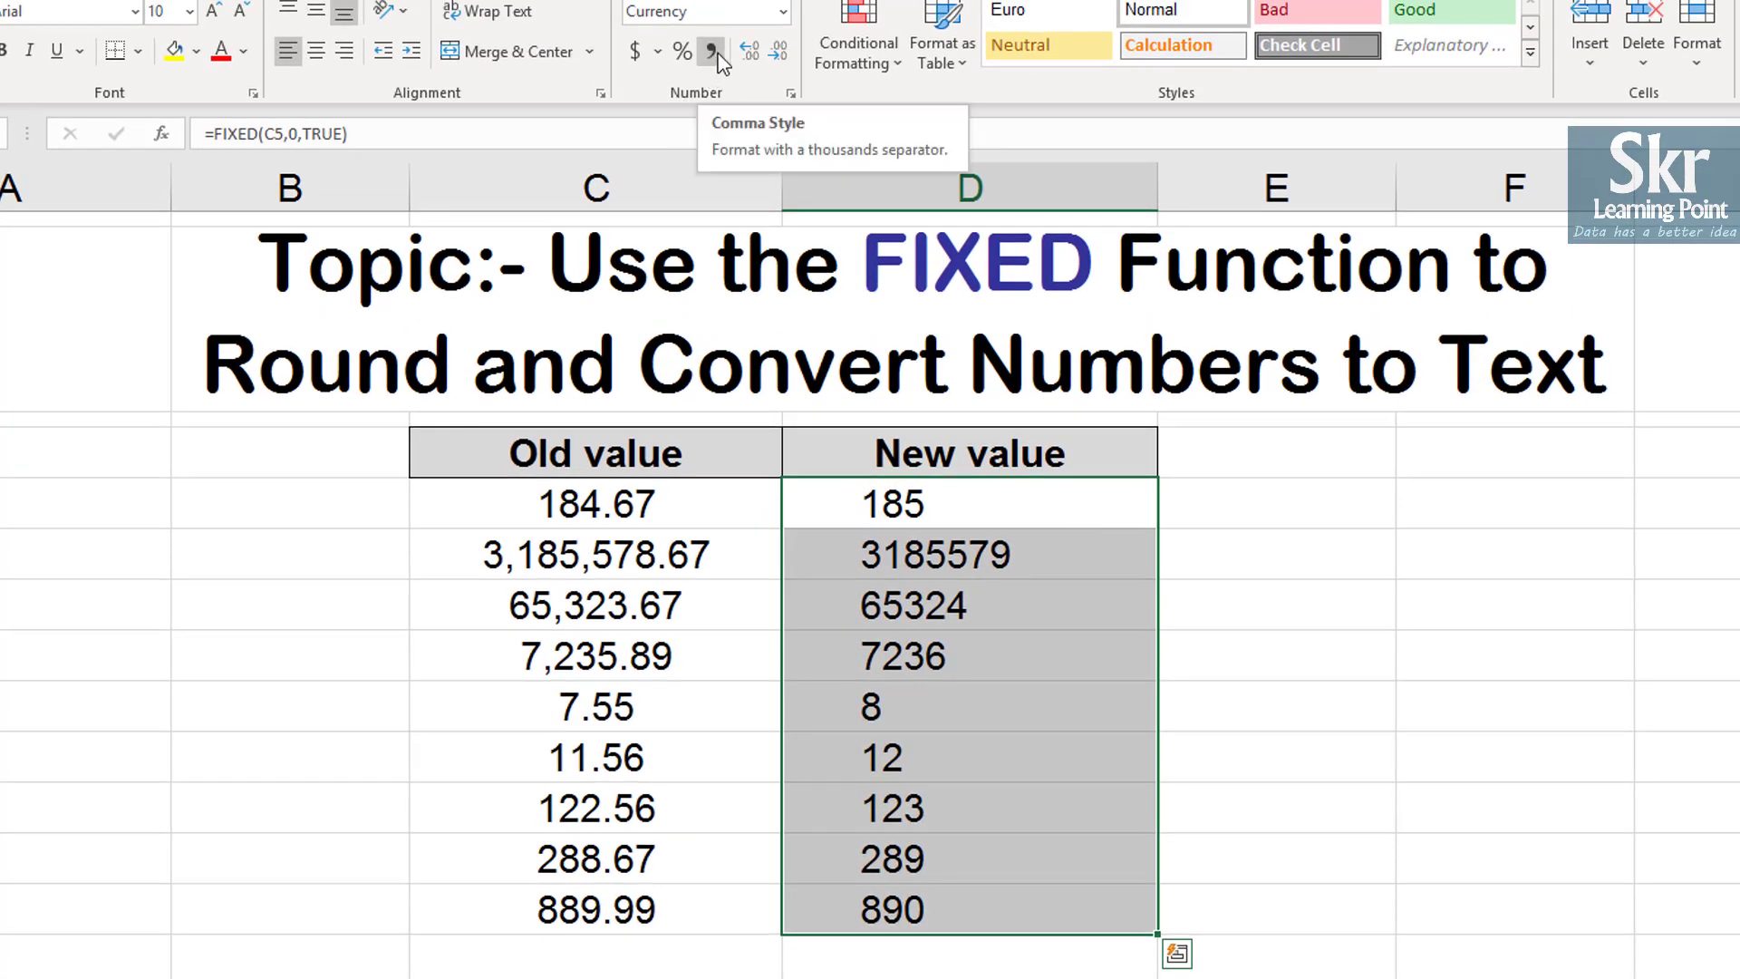
pyautogui.click(713, 53)
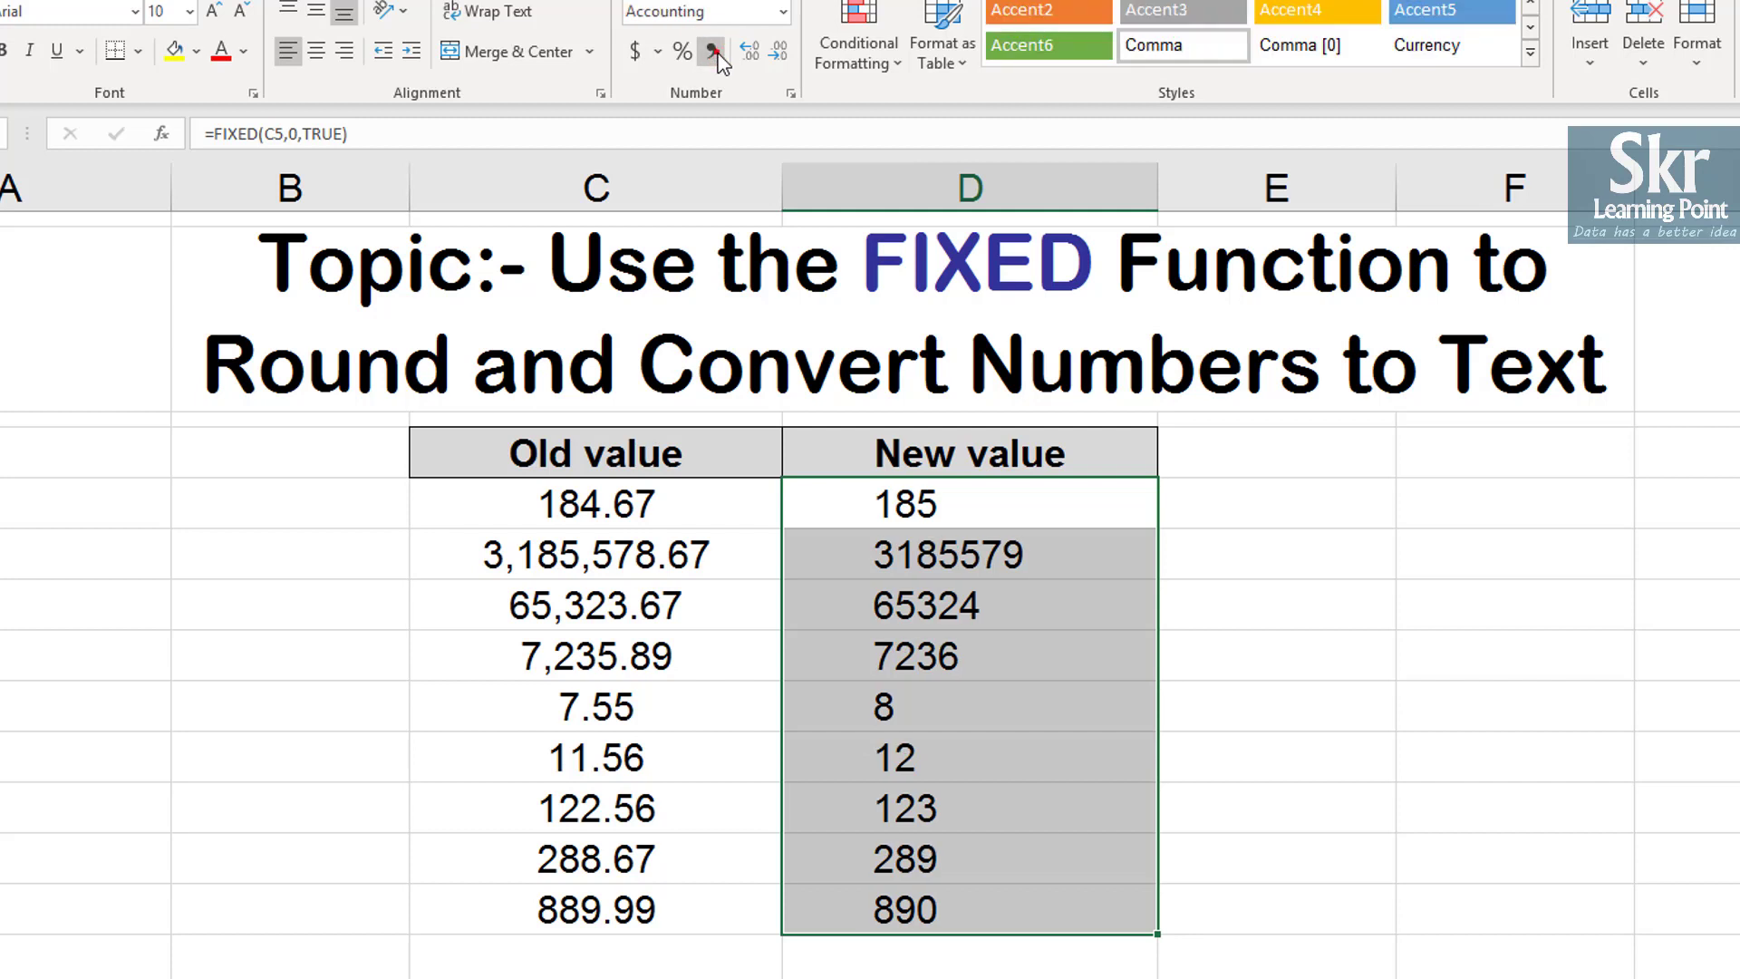
pyautogui.click(715, 57)
pyautogui.moveTo(1060, 505); pyautogui.dragTo(1018, 913)
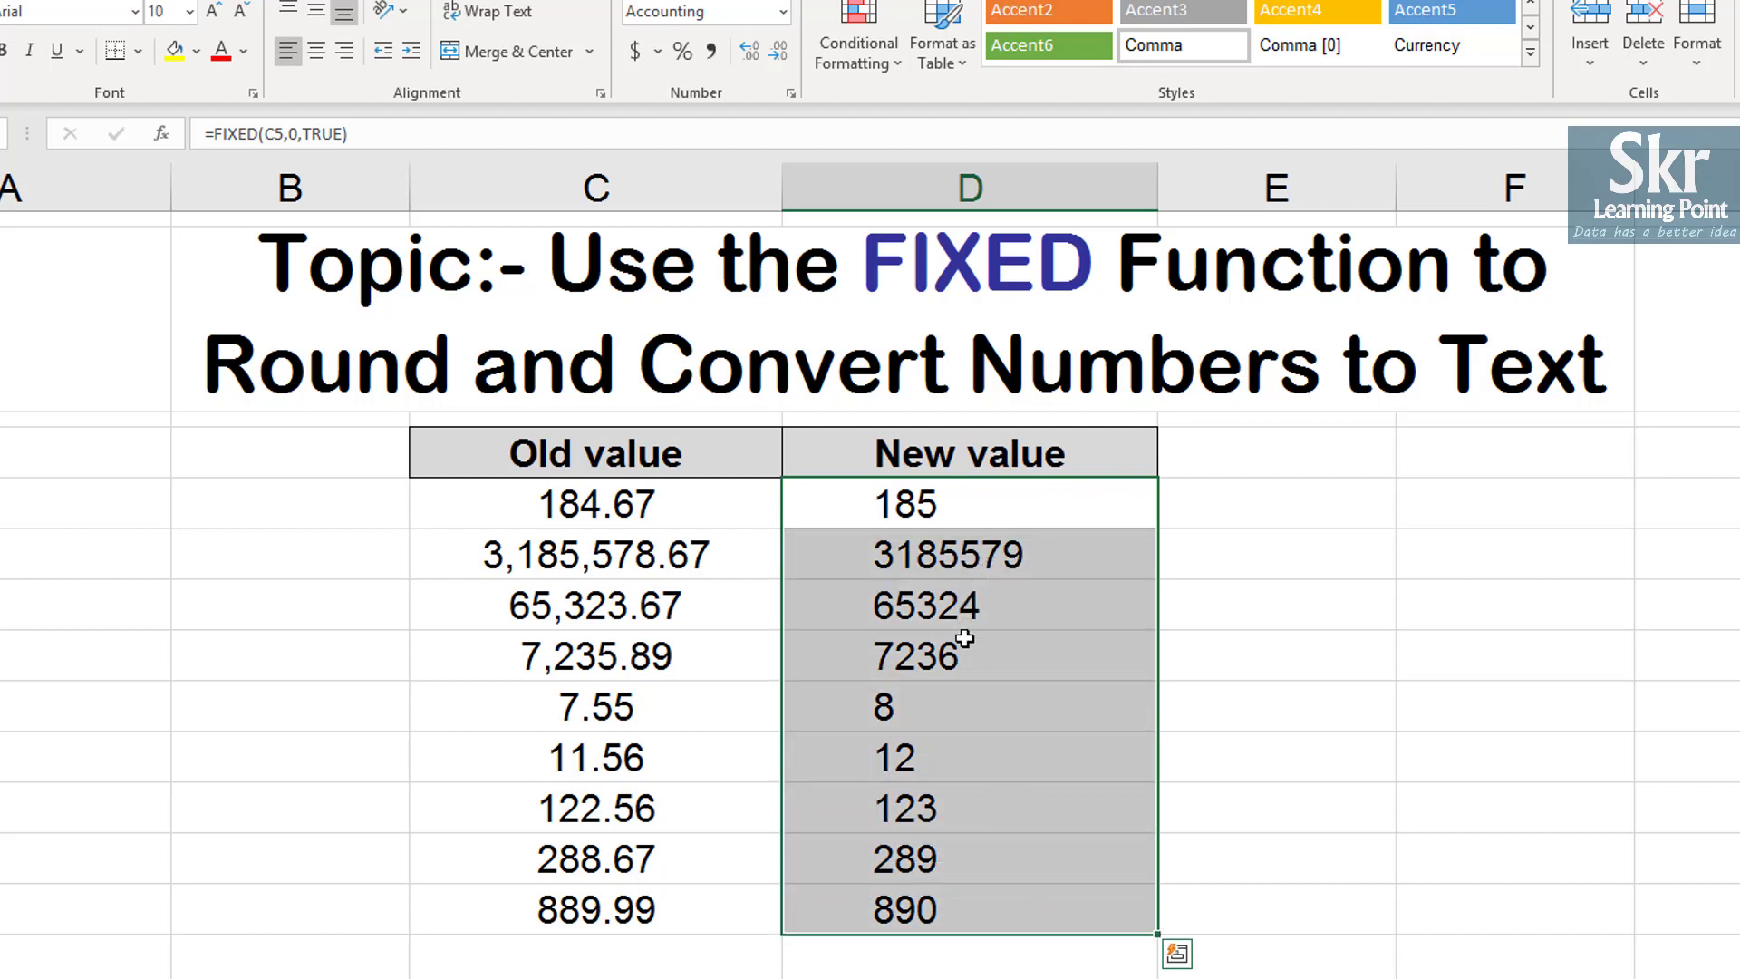
# Change D5 to =FIXED(C5,-2,TRUE) so it rounds to hundreds, showing 200
pyautogui.click(598, 503)
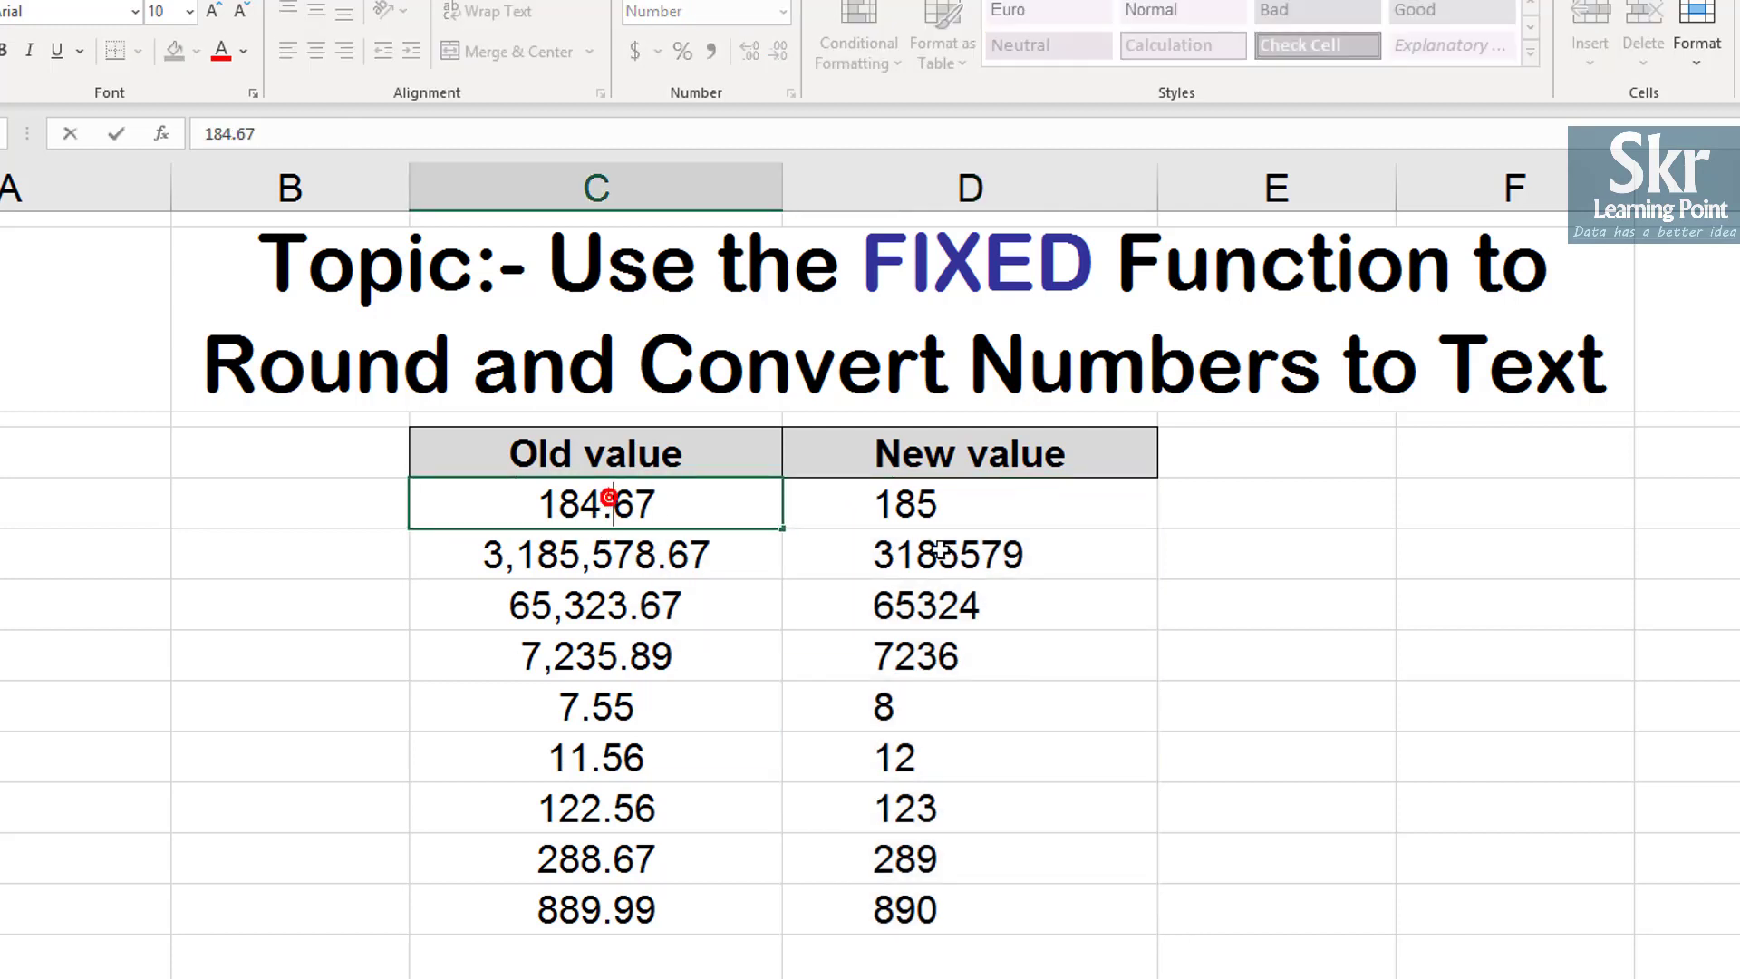
pyautogui.hotkey('shift', 'Left')
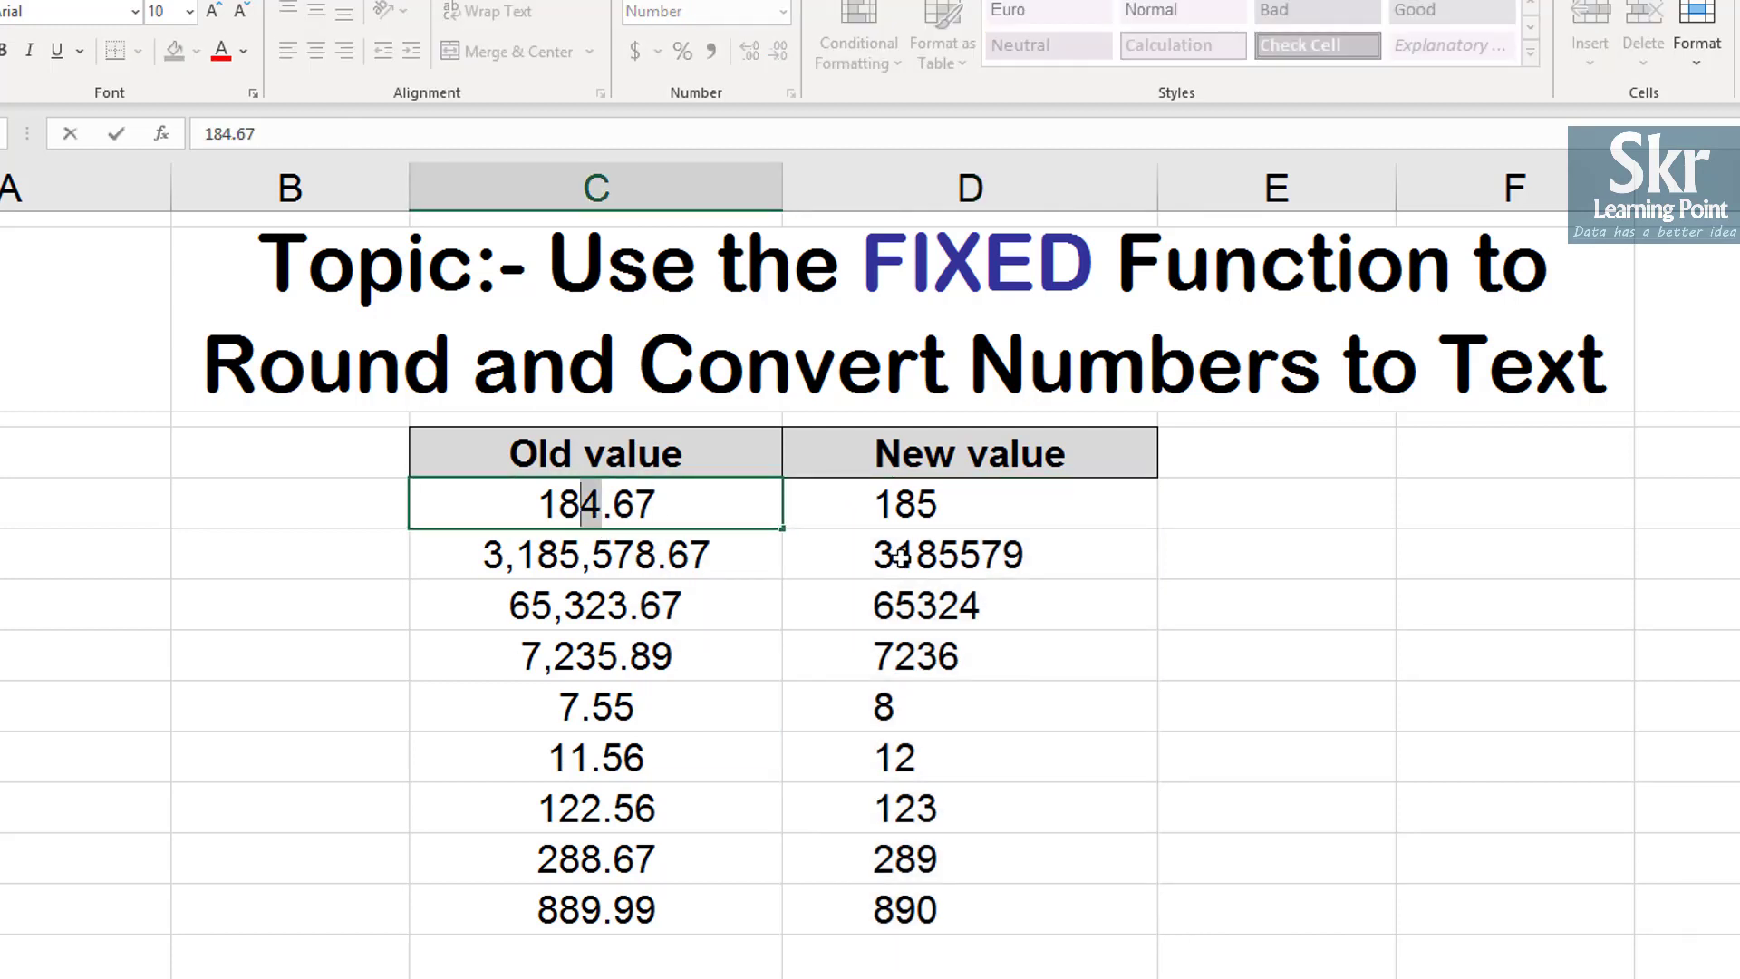
pyautogui.hotkey('shift', 'Left')
pyautogui.press('Escape')
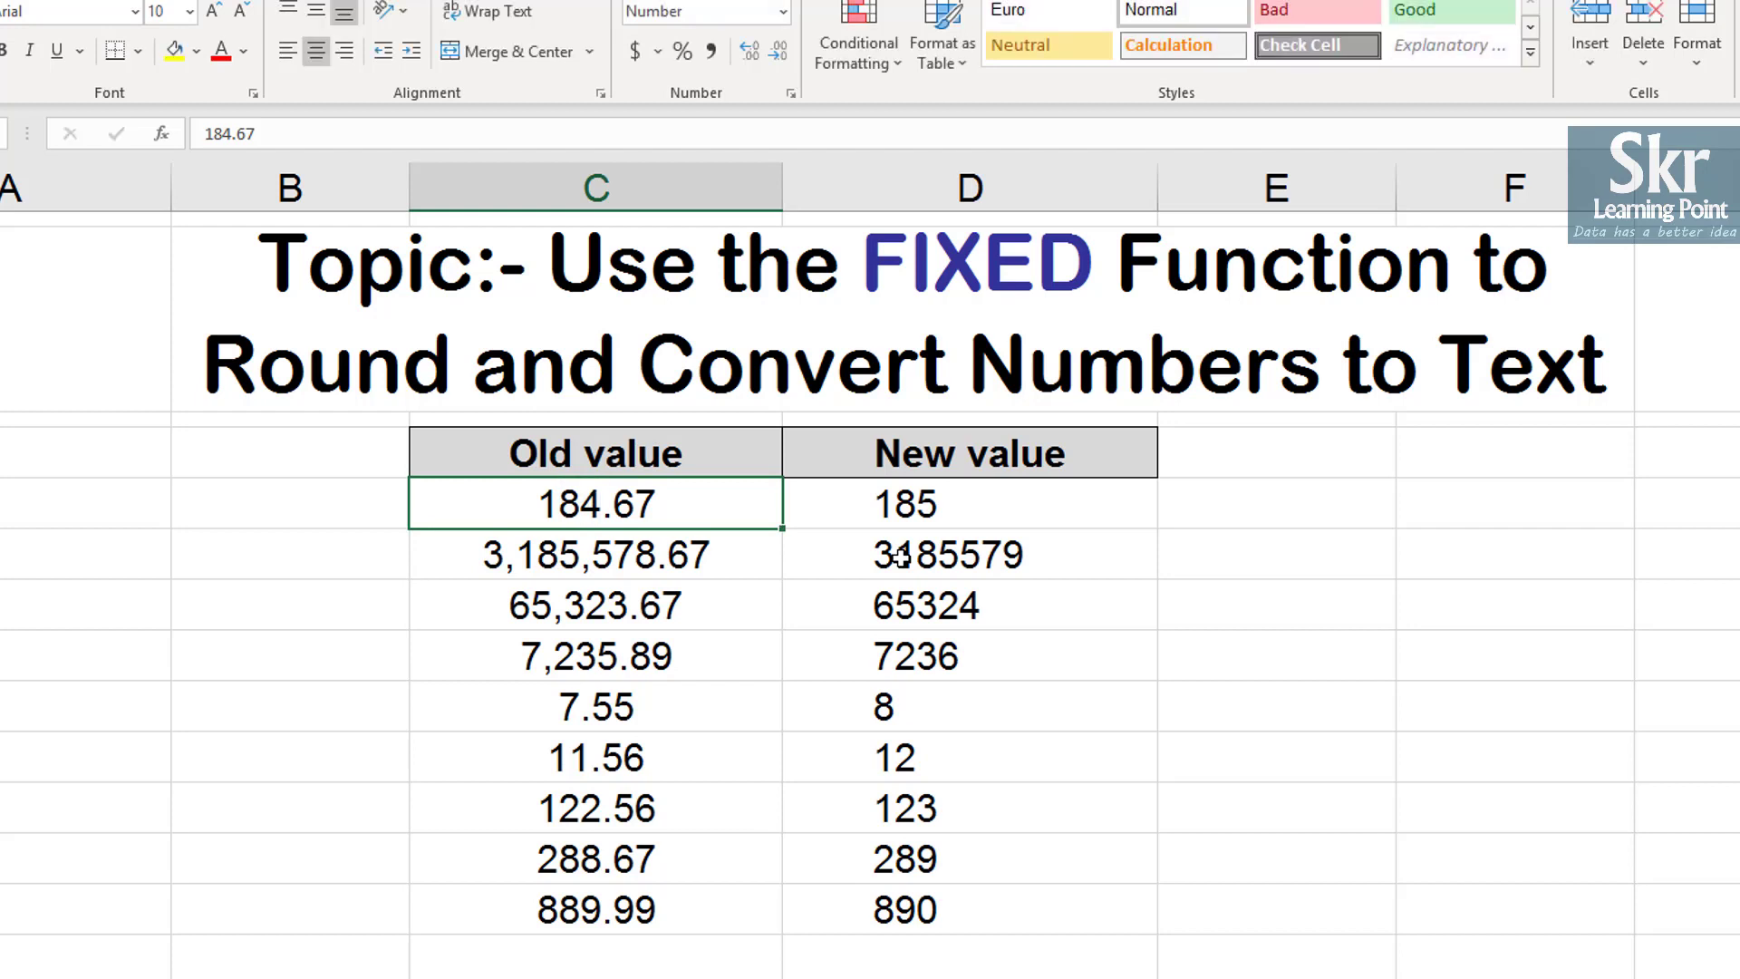
pyautogui.click(1003, 506)
pyautogui.press('F2')
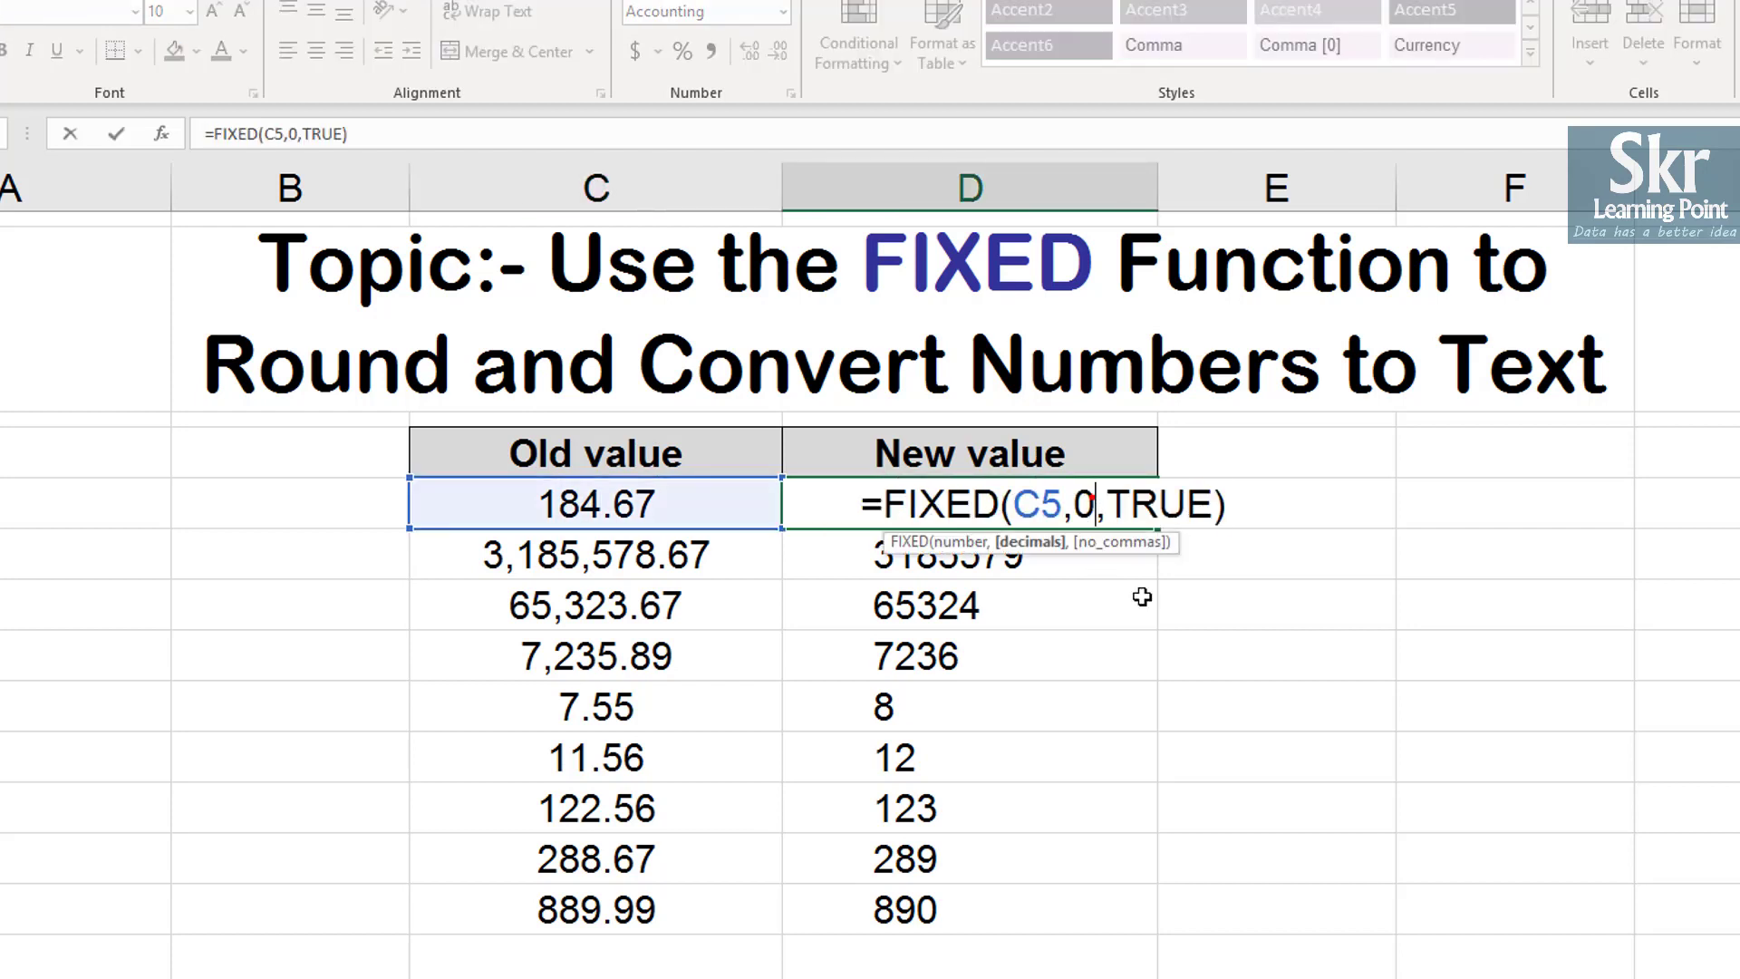
pyautogui.press('BackSpace')
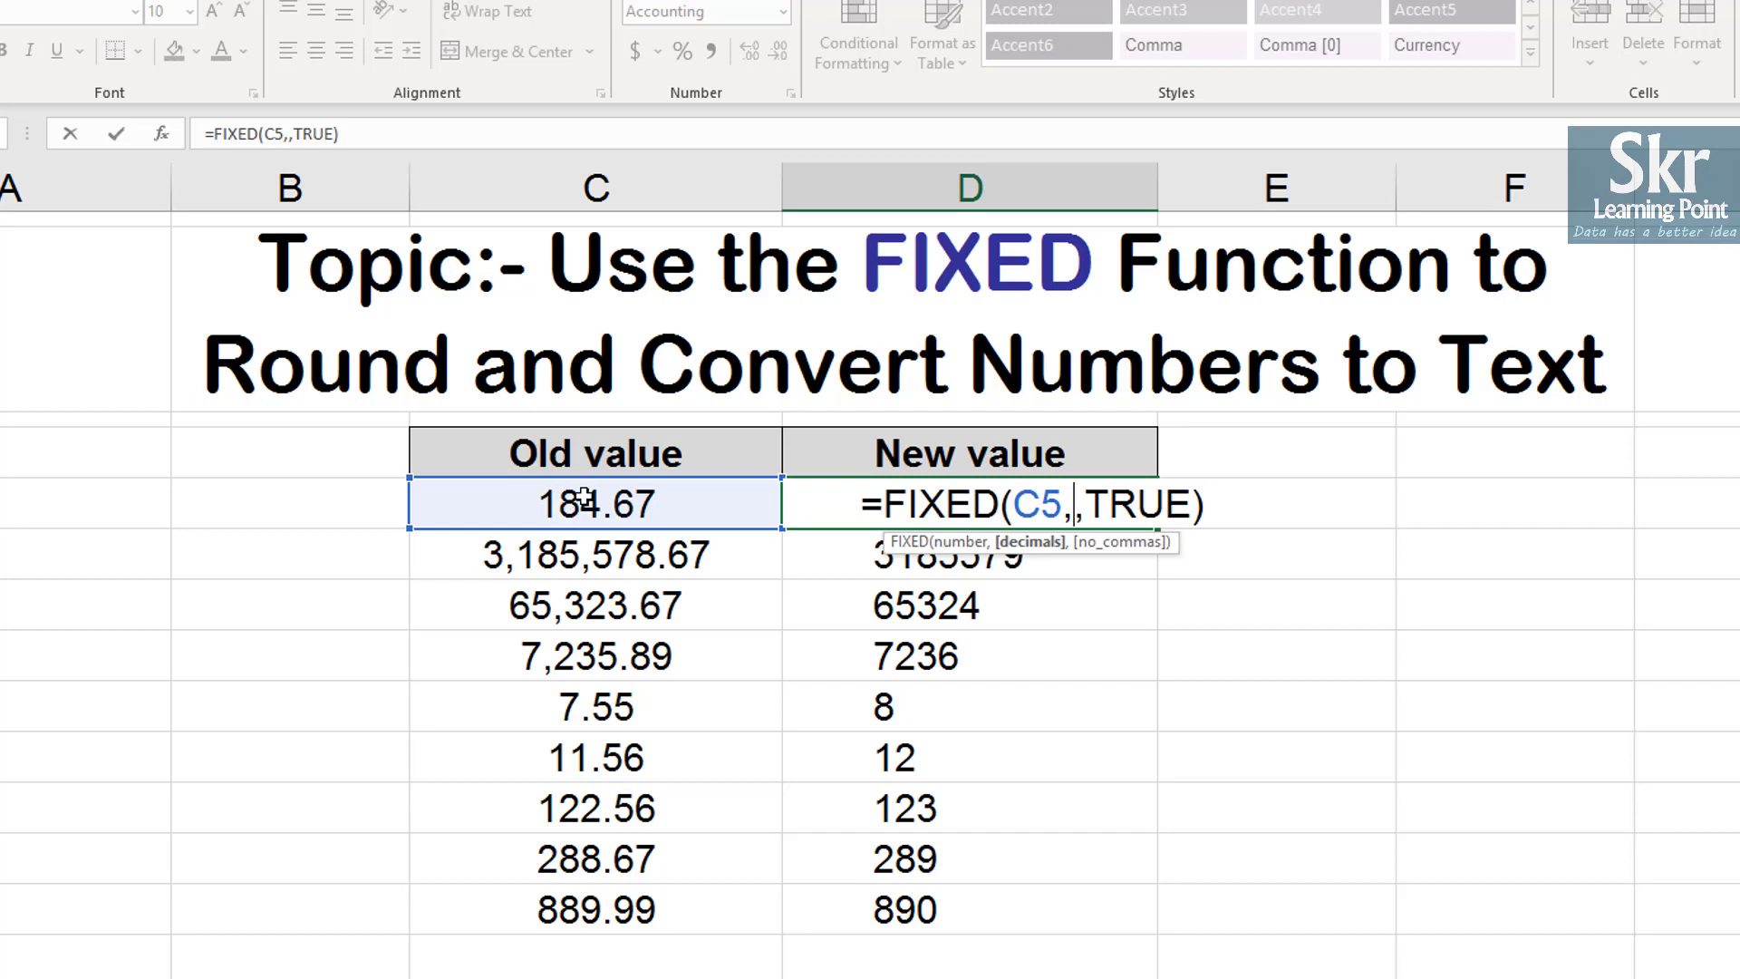
pyautogui.write('-2')
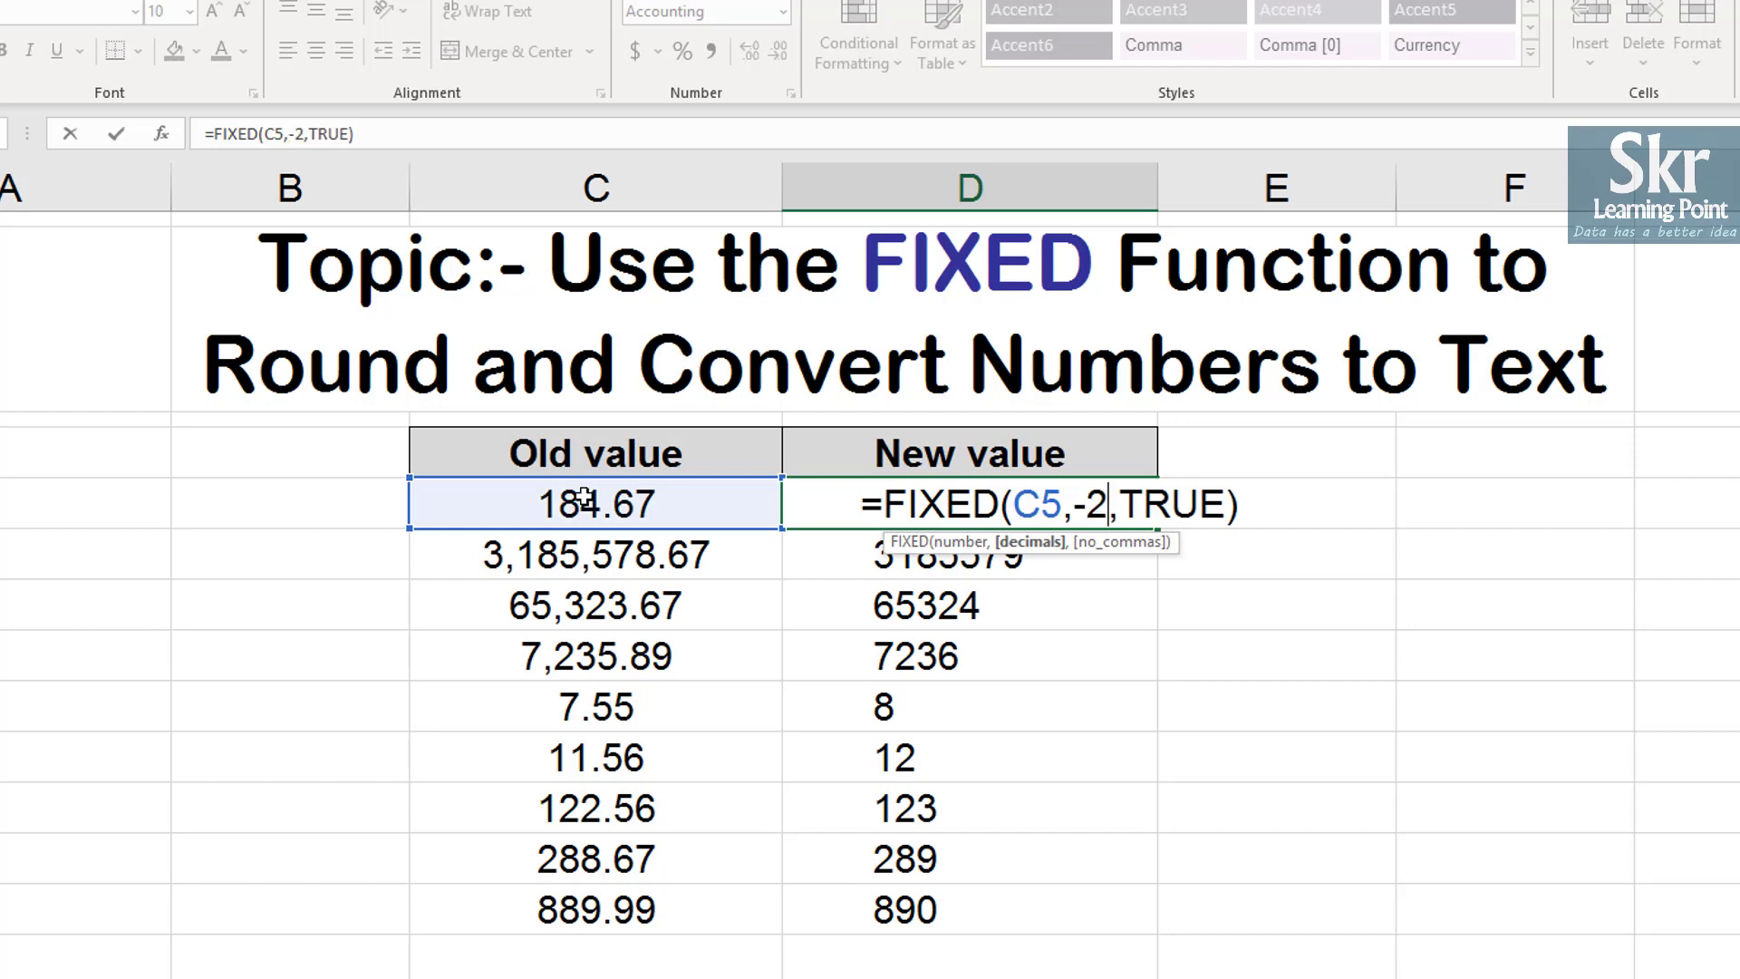
pyautogui.press('Return')
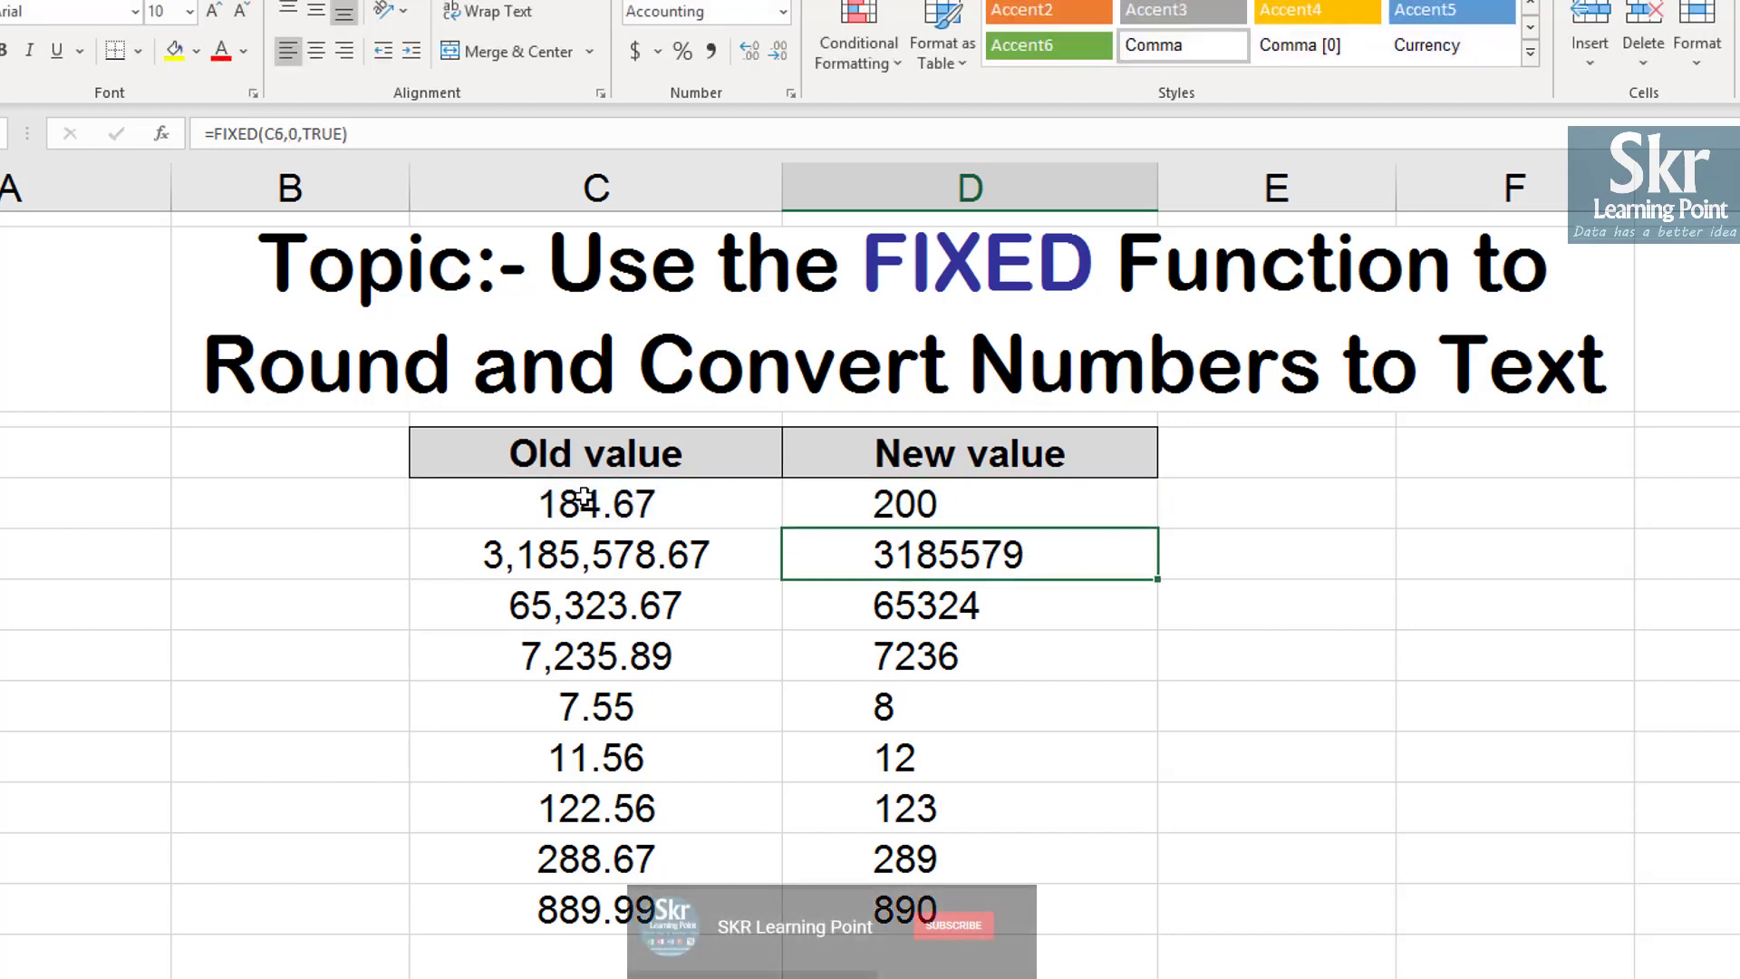
# Copy the D5 formula and paste it down D5:D13
pyautogui.press('Up')
pyautogui.hotkey('ctrl', 'c')
pyautogui.hotkey('ctrl', 'shift', 'Down')
pyautogui.hotkey('ctrl', 'v')
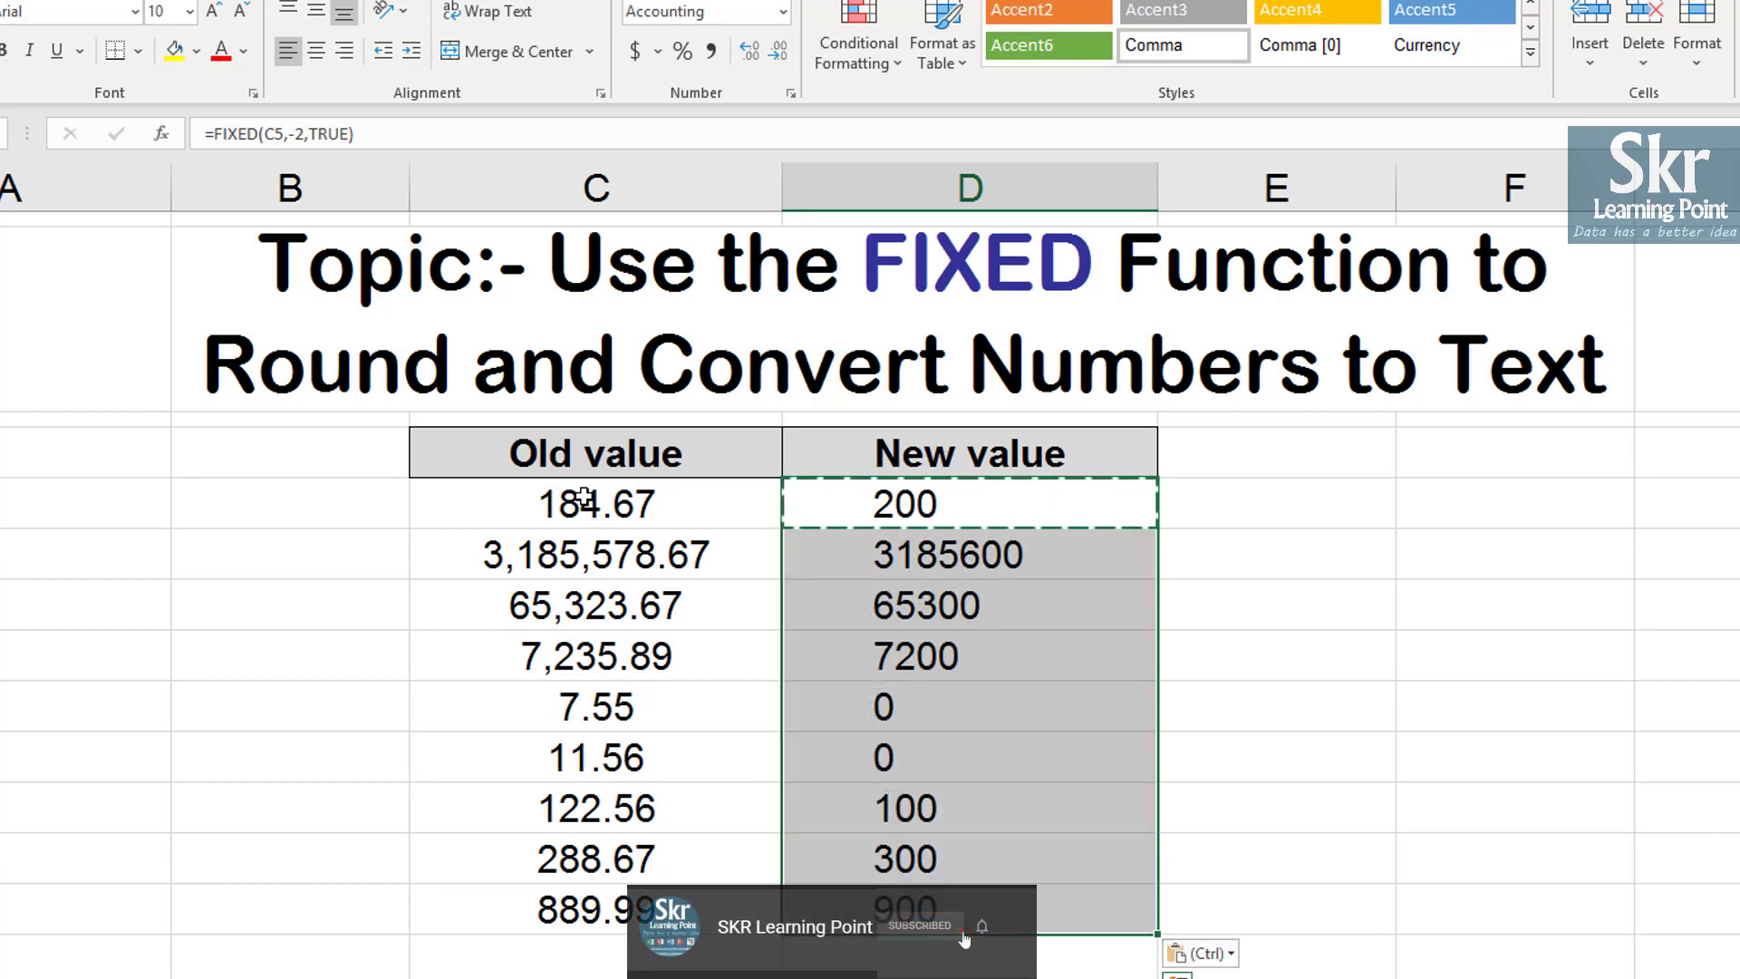
pyautogui.press('Escape')
# Inspect the D5 formula in edit mode without changing it
pyautogui.click(585, 497)
pyautogui.press('Right')
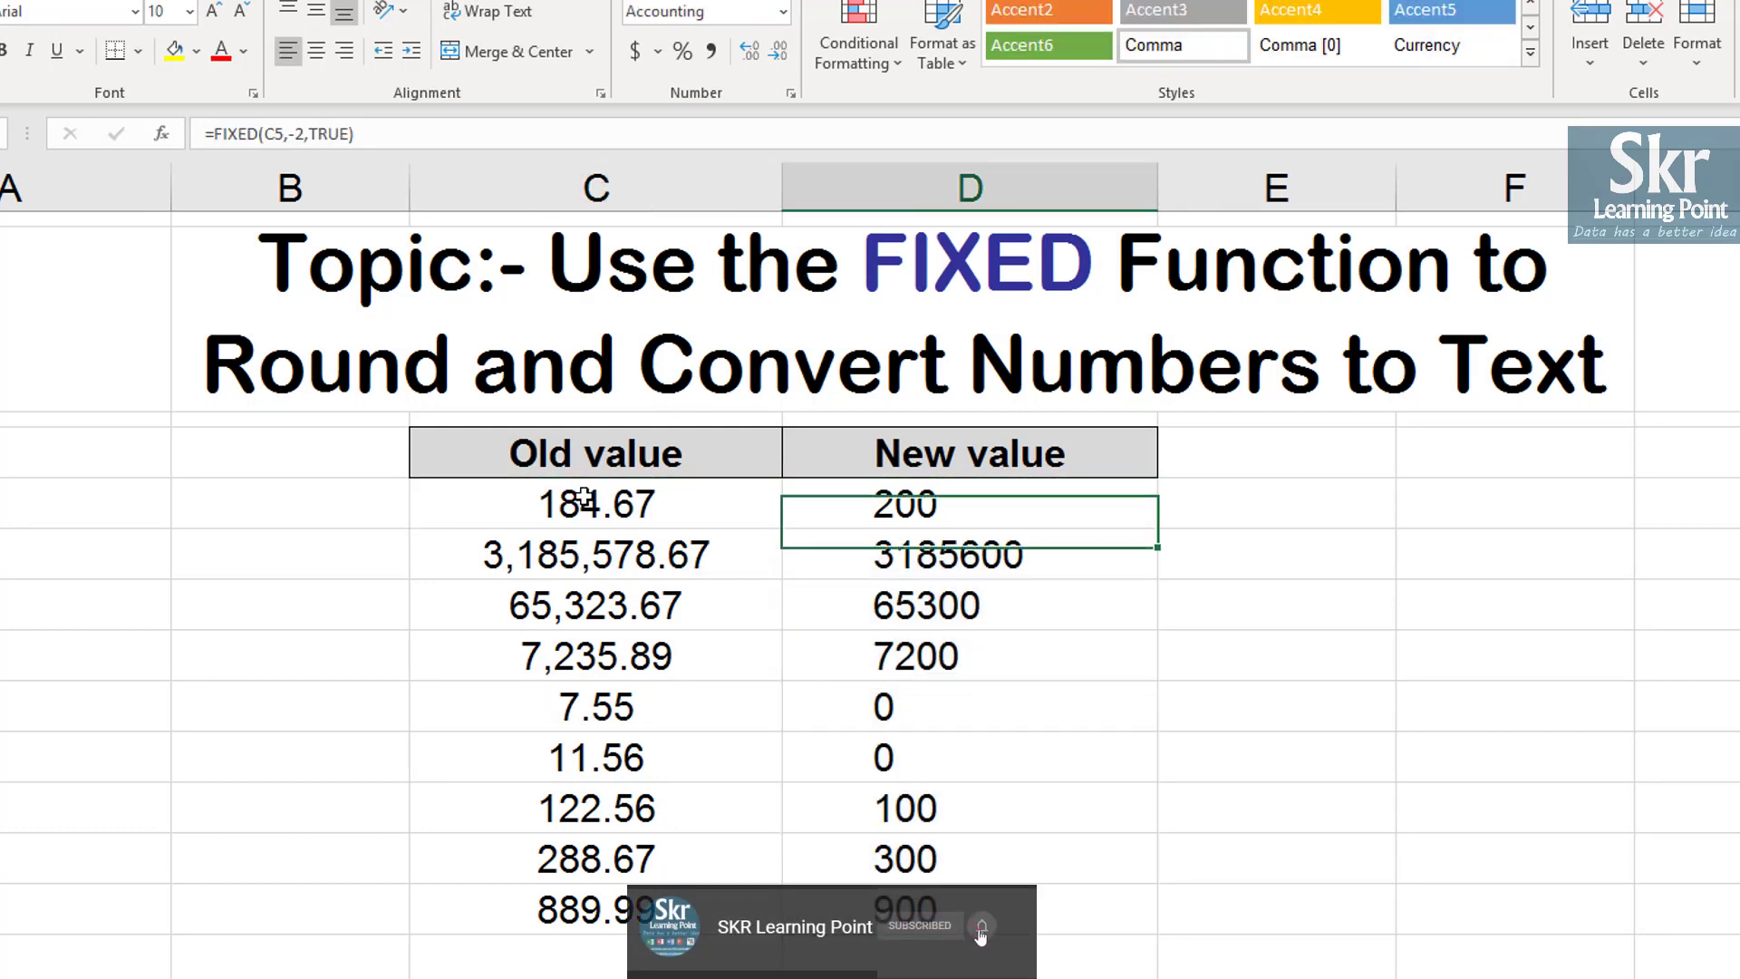
pyautogui.press('Down')
pyautogui.press('Down')
pyautogui.press('Down')
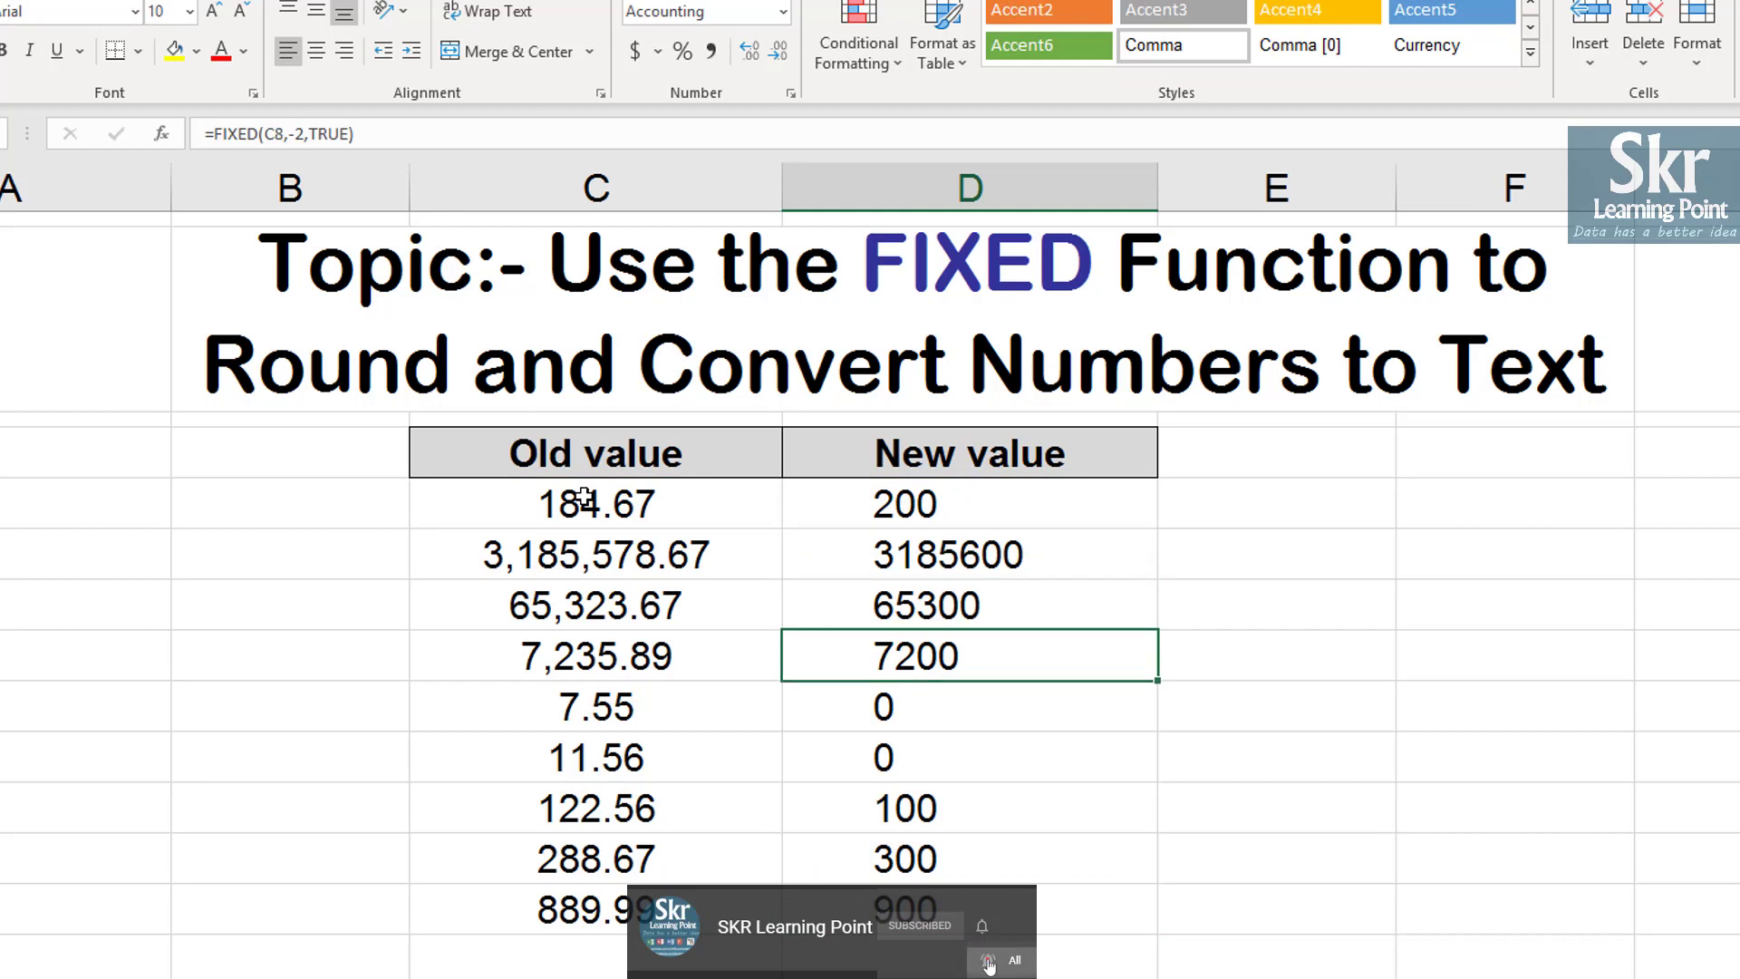
pyautogui.press('Up')
pyautogui.press('Up')
pyautogui.press('Up')
pyautogui.press('F2')
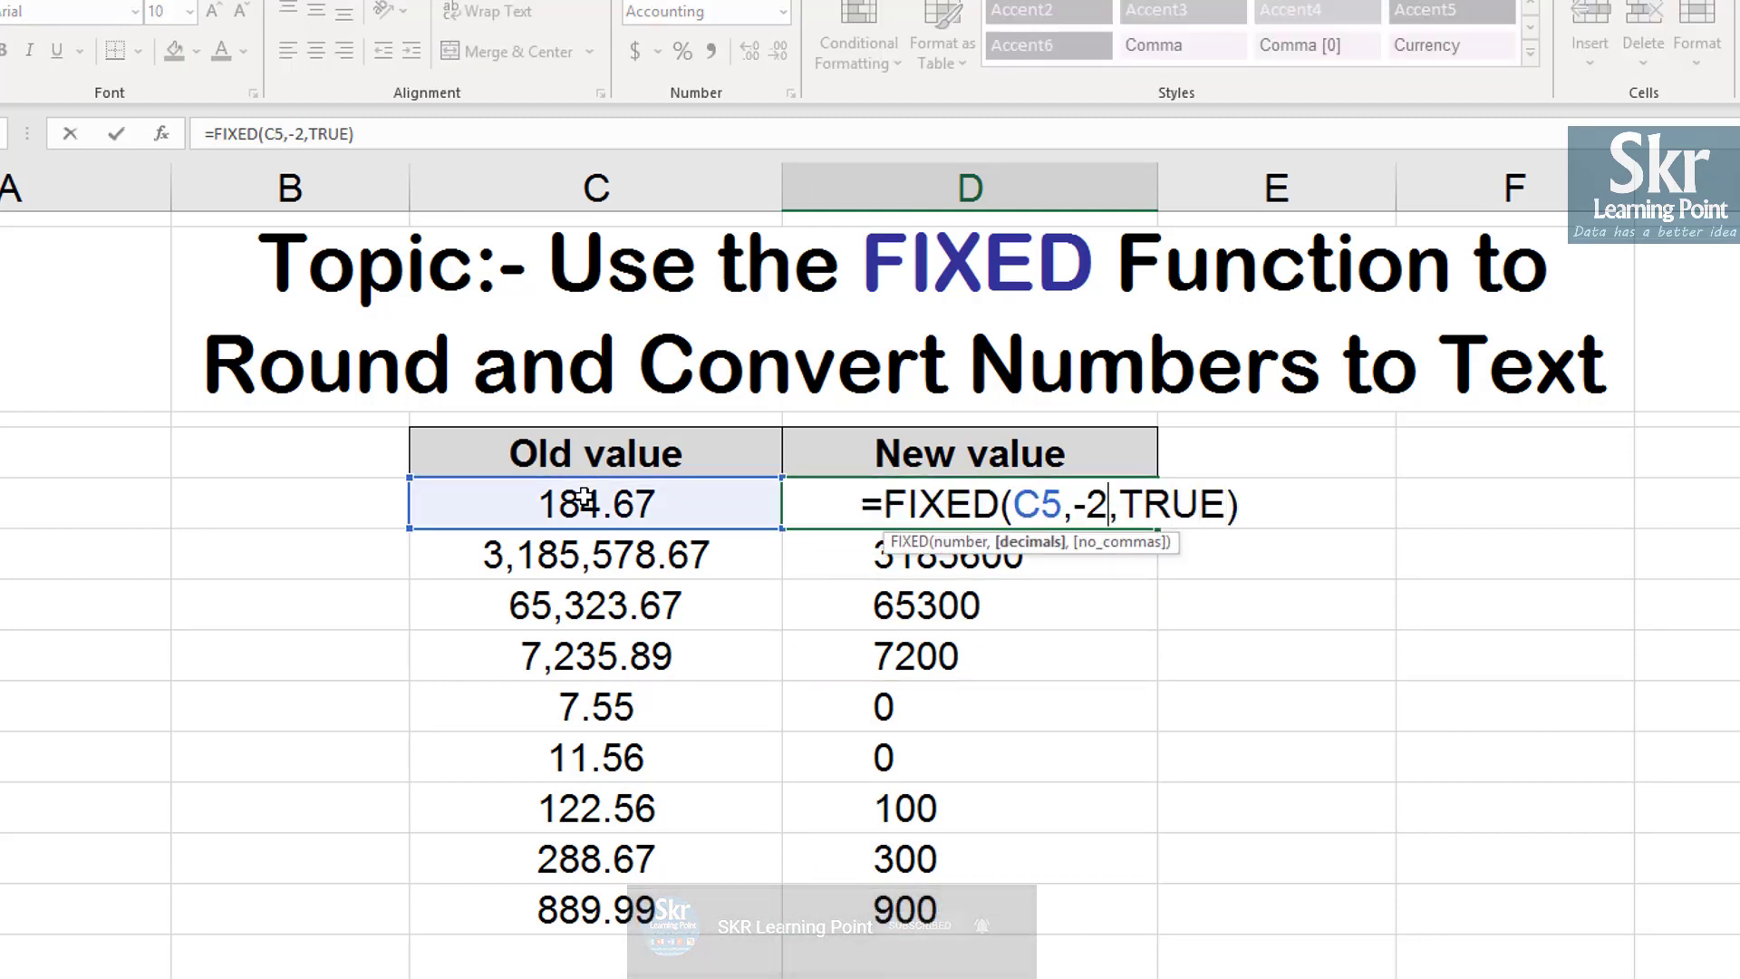
pyautogui.press('Left')
pyautogui.press('Left')
pyautogui.press('Left')
pyautogui.press('Escape')
pyautogui.press('F2')
pyautogui.press('Escape')
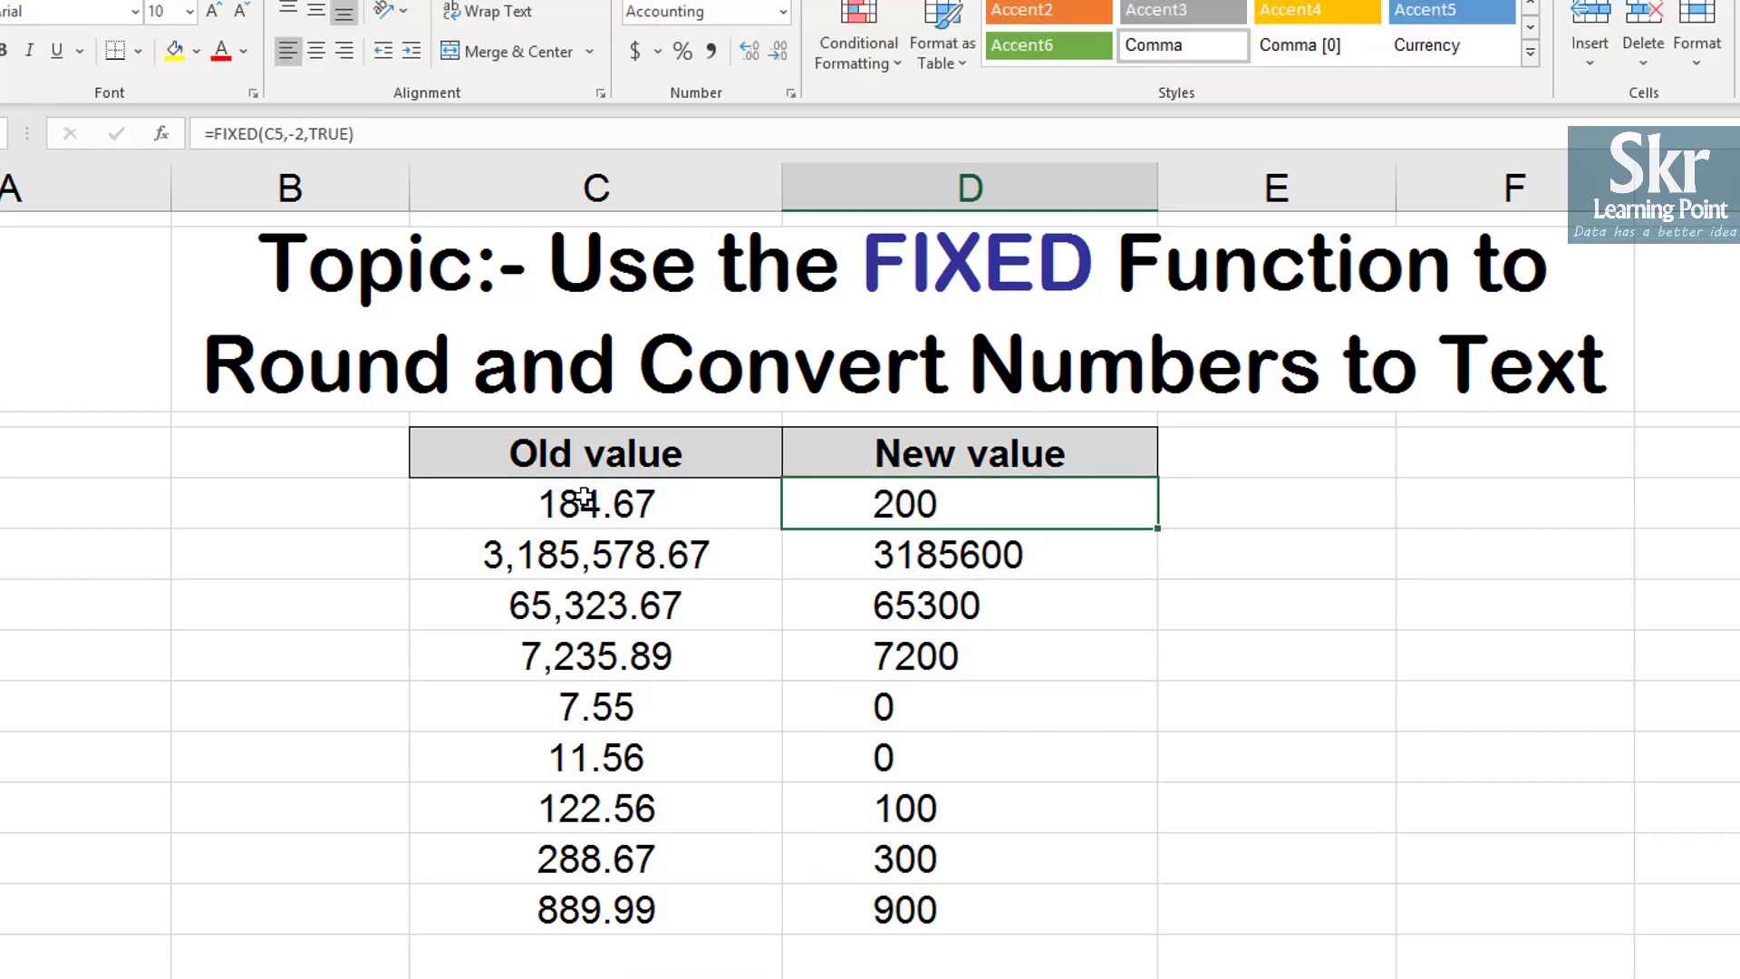
# Reopen D5's formula and start deleting the TRUE argument
pyautogui.hotkey('ctrl', 'shift', 'Down')
pyautogui.hotkey('ctrl', 'shift', 'Up')
pyautogui.press('F2')
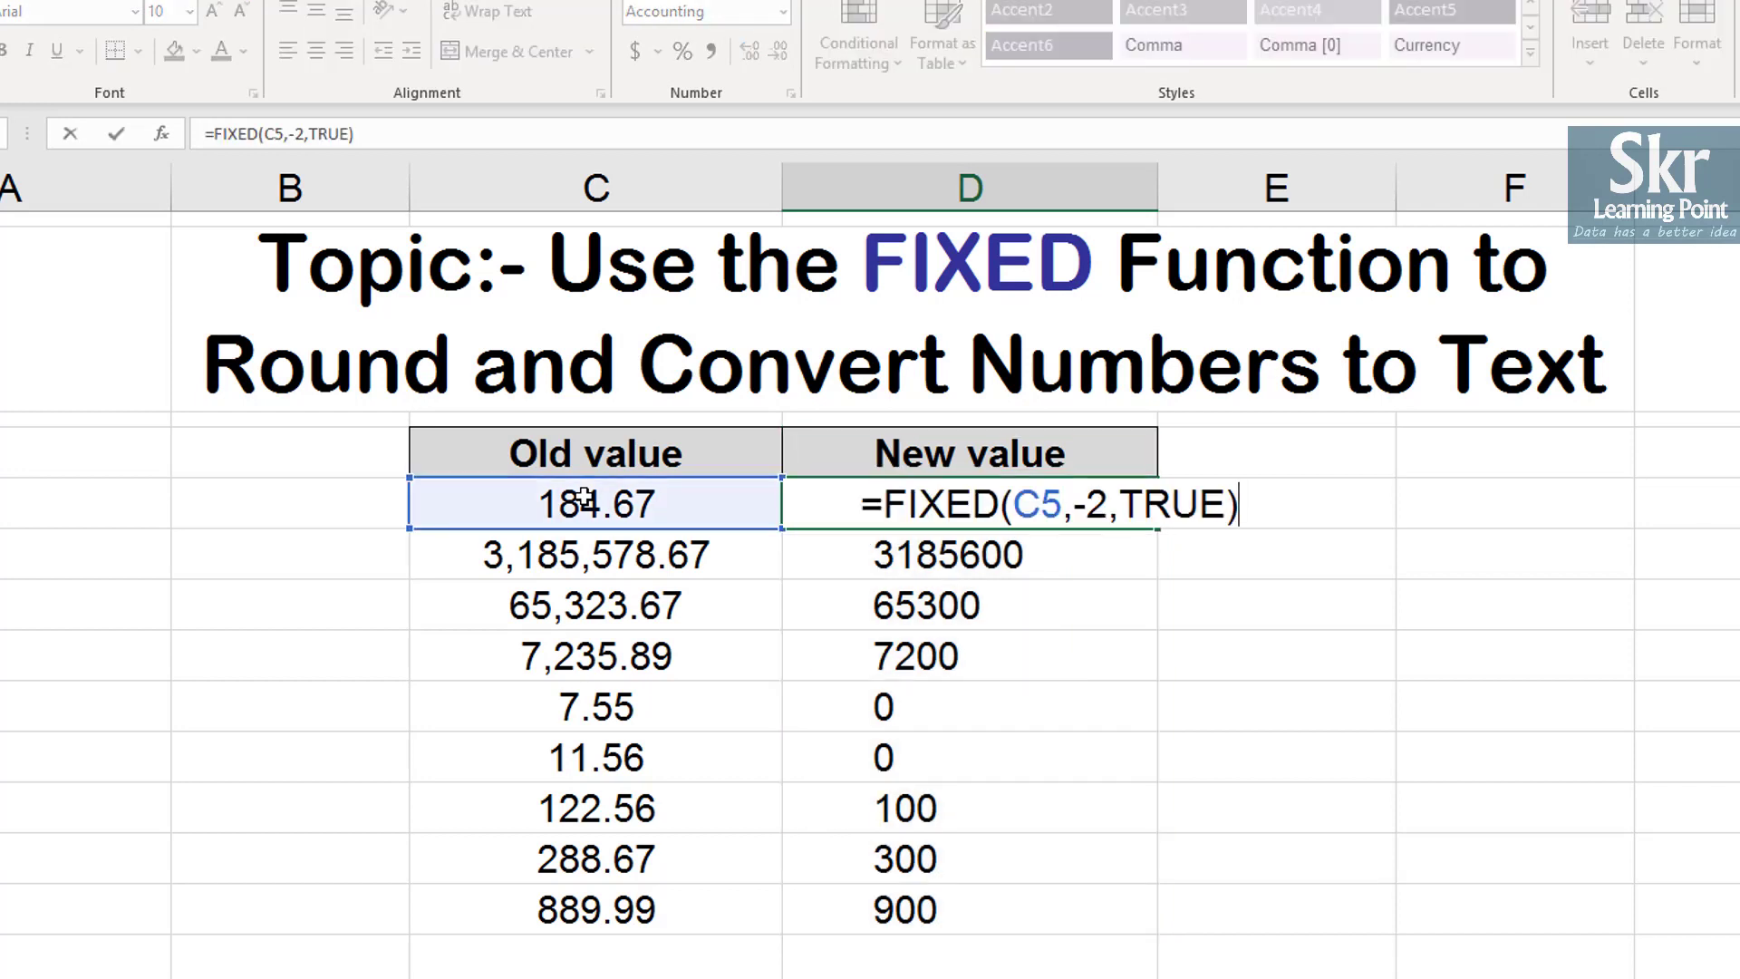
pyautogui.press('Left')
pyautogui.press('BackSpace')
pyautogui.press('BackSpace')
pyautogui.press('BackSpace')
pyautogui.press('BackSpace')
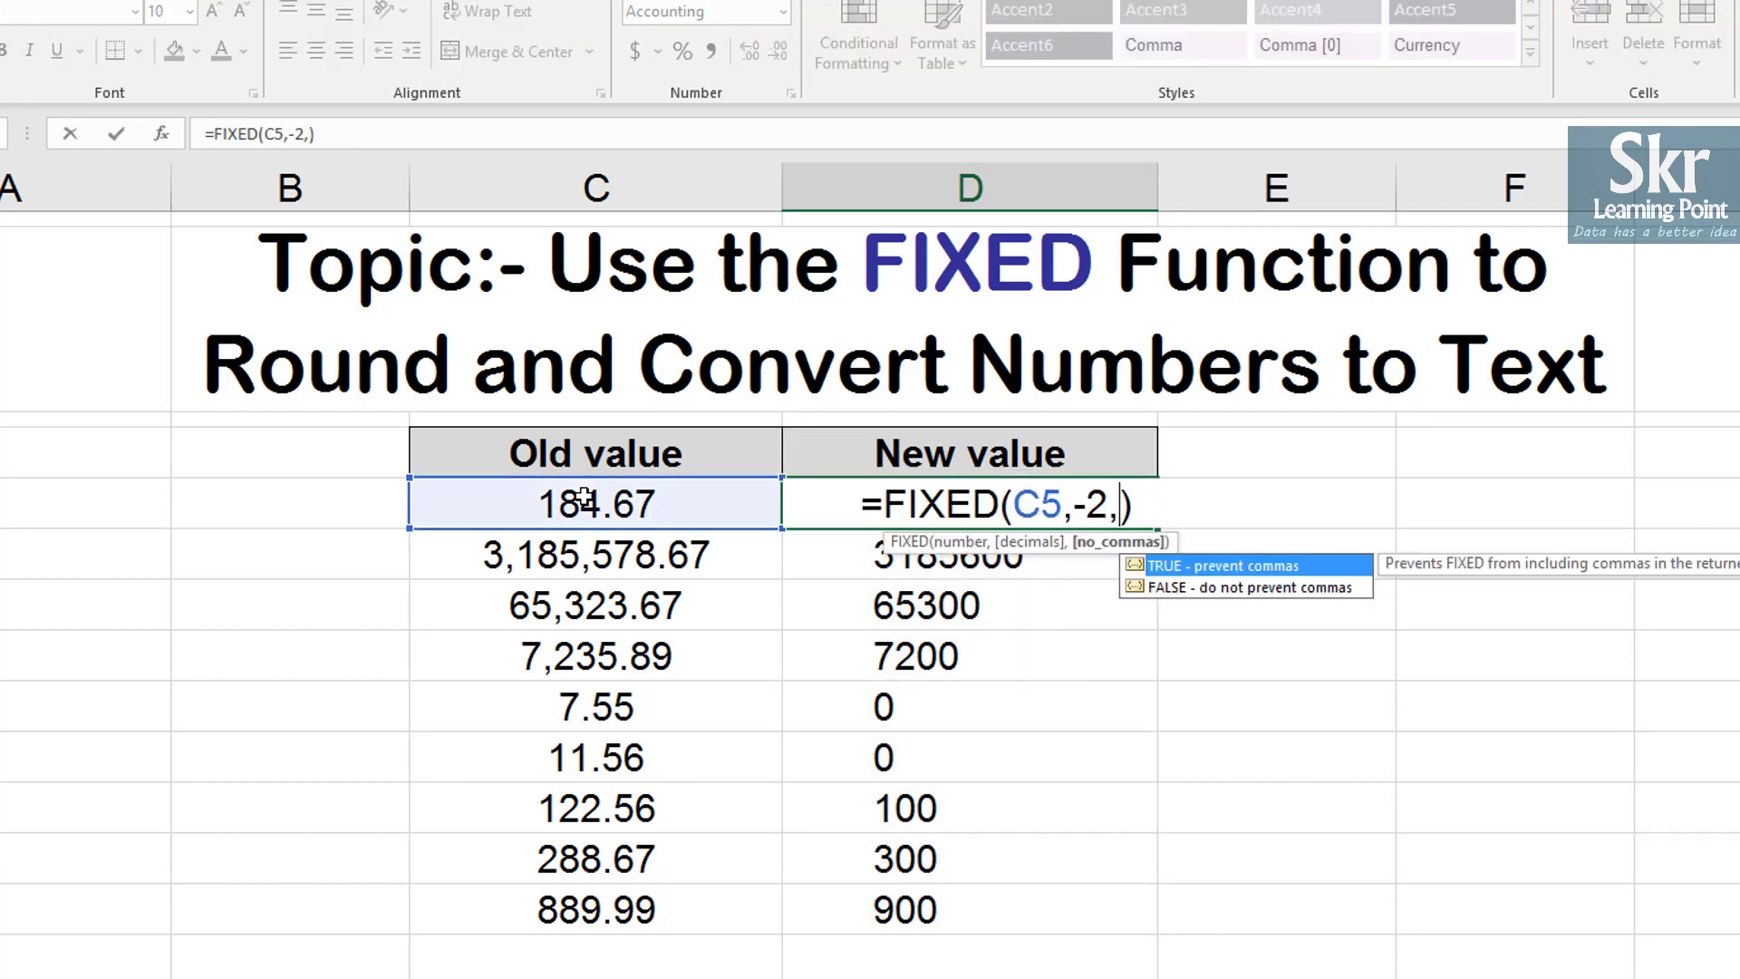
# Replace TRUE with FALSE in D5's FIXED formula and commit it
pyautogui.write('fa')
pyautogui.press('Down')
pyautogui.press('Tab')
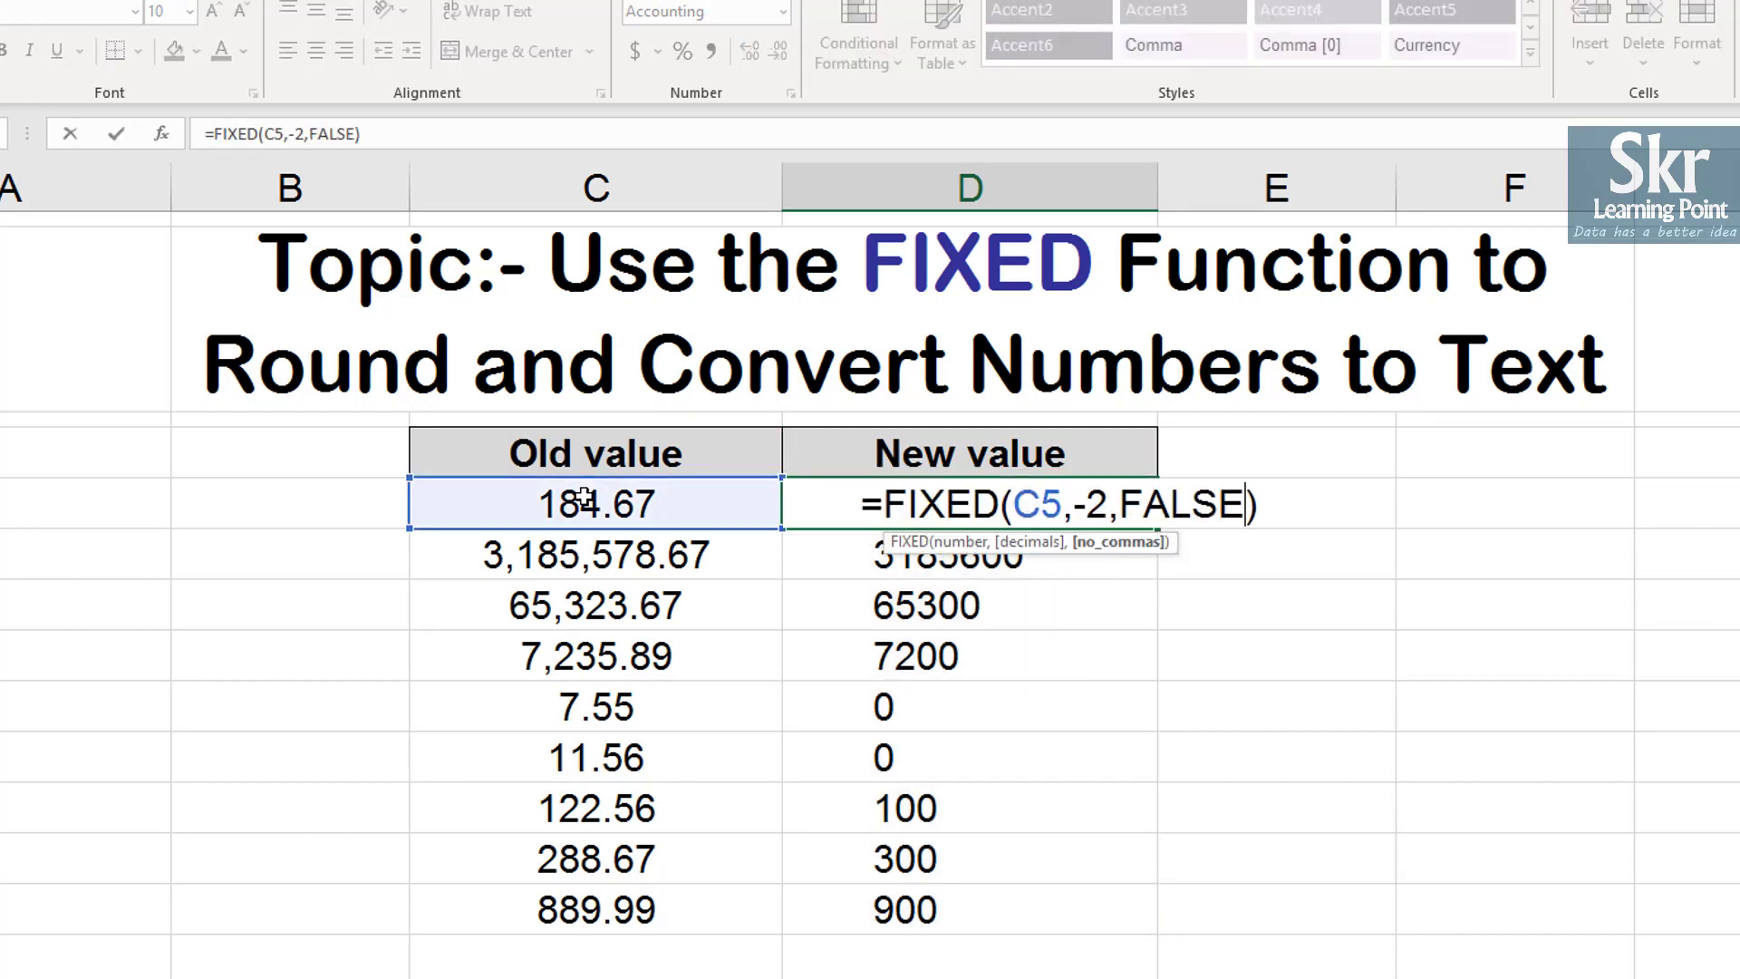
pyautogui.press('Return')
# Copy D5's updated formula into D6:D13, giving results like 3,185,600, and select D5:D13
pyautogui.press('Up')
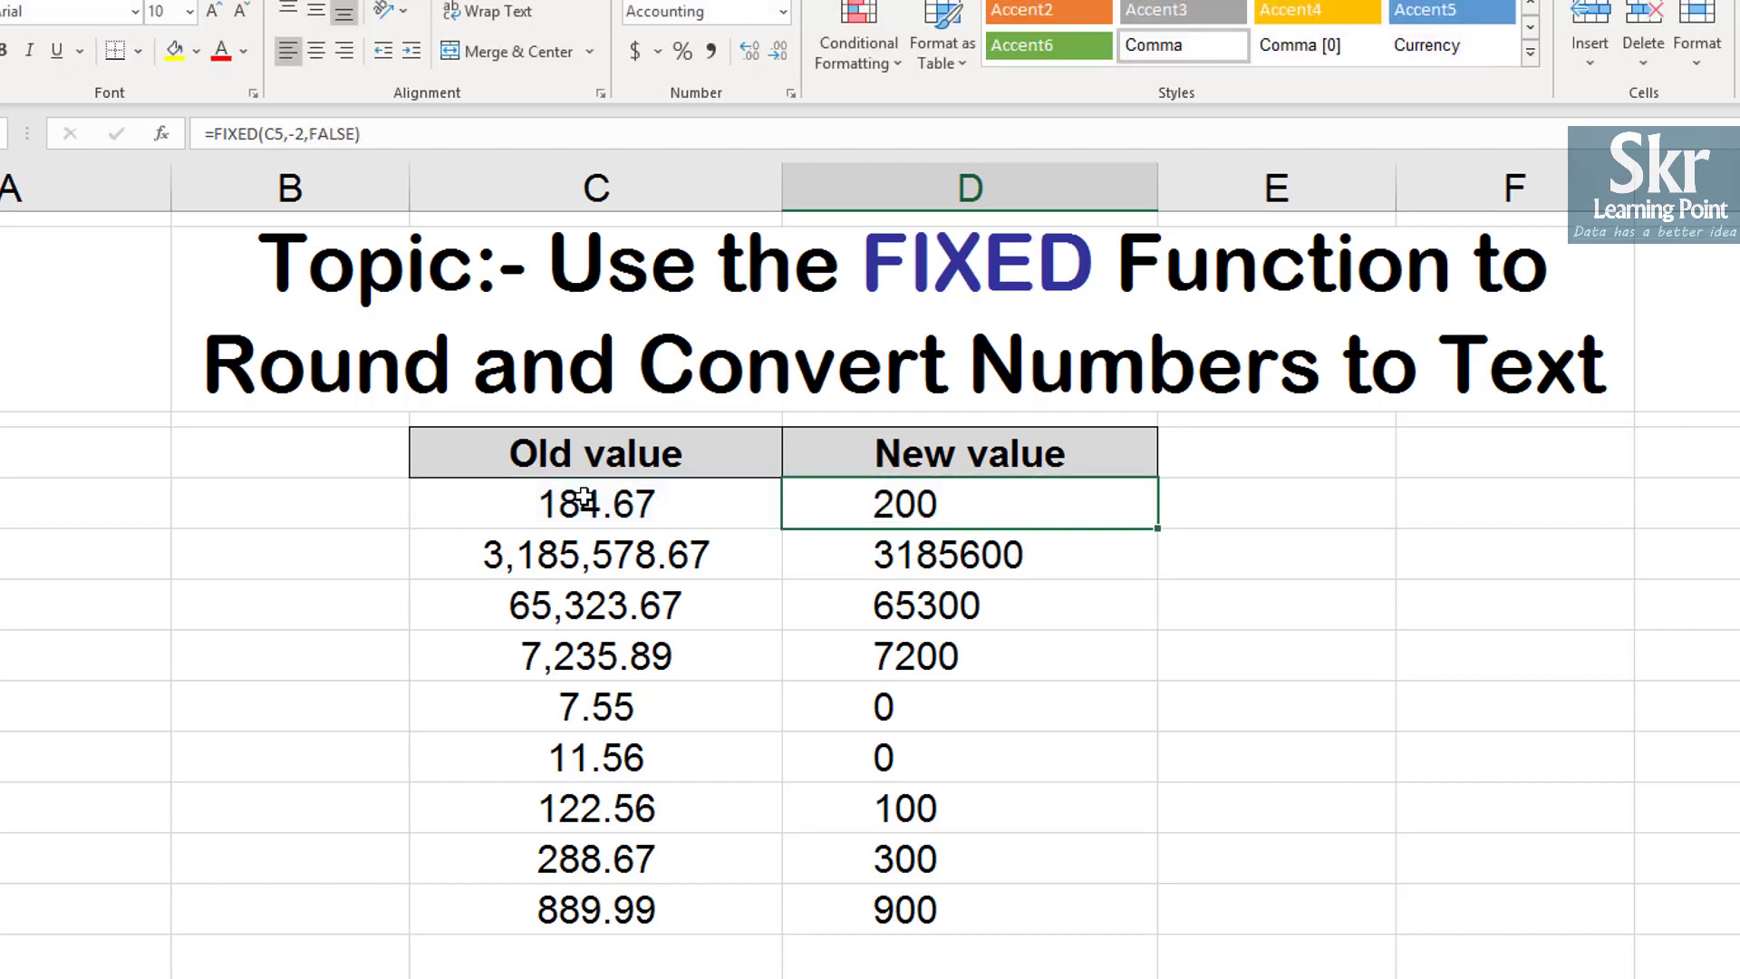
pyautogui.hotkey('ctrl', 'c')
pyautogui.press('Down')
pyautogui.hotkey('ctrl', 'shift', 'Down')
pyautogui.hotkey('ctrl', 'v')
pyautogui.press('Escape')
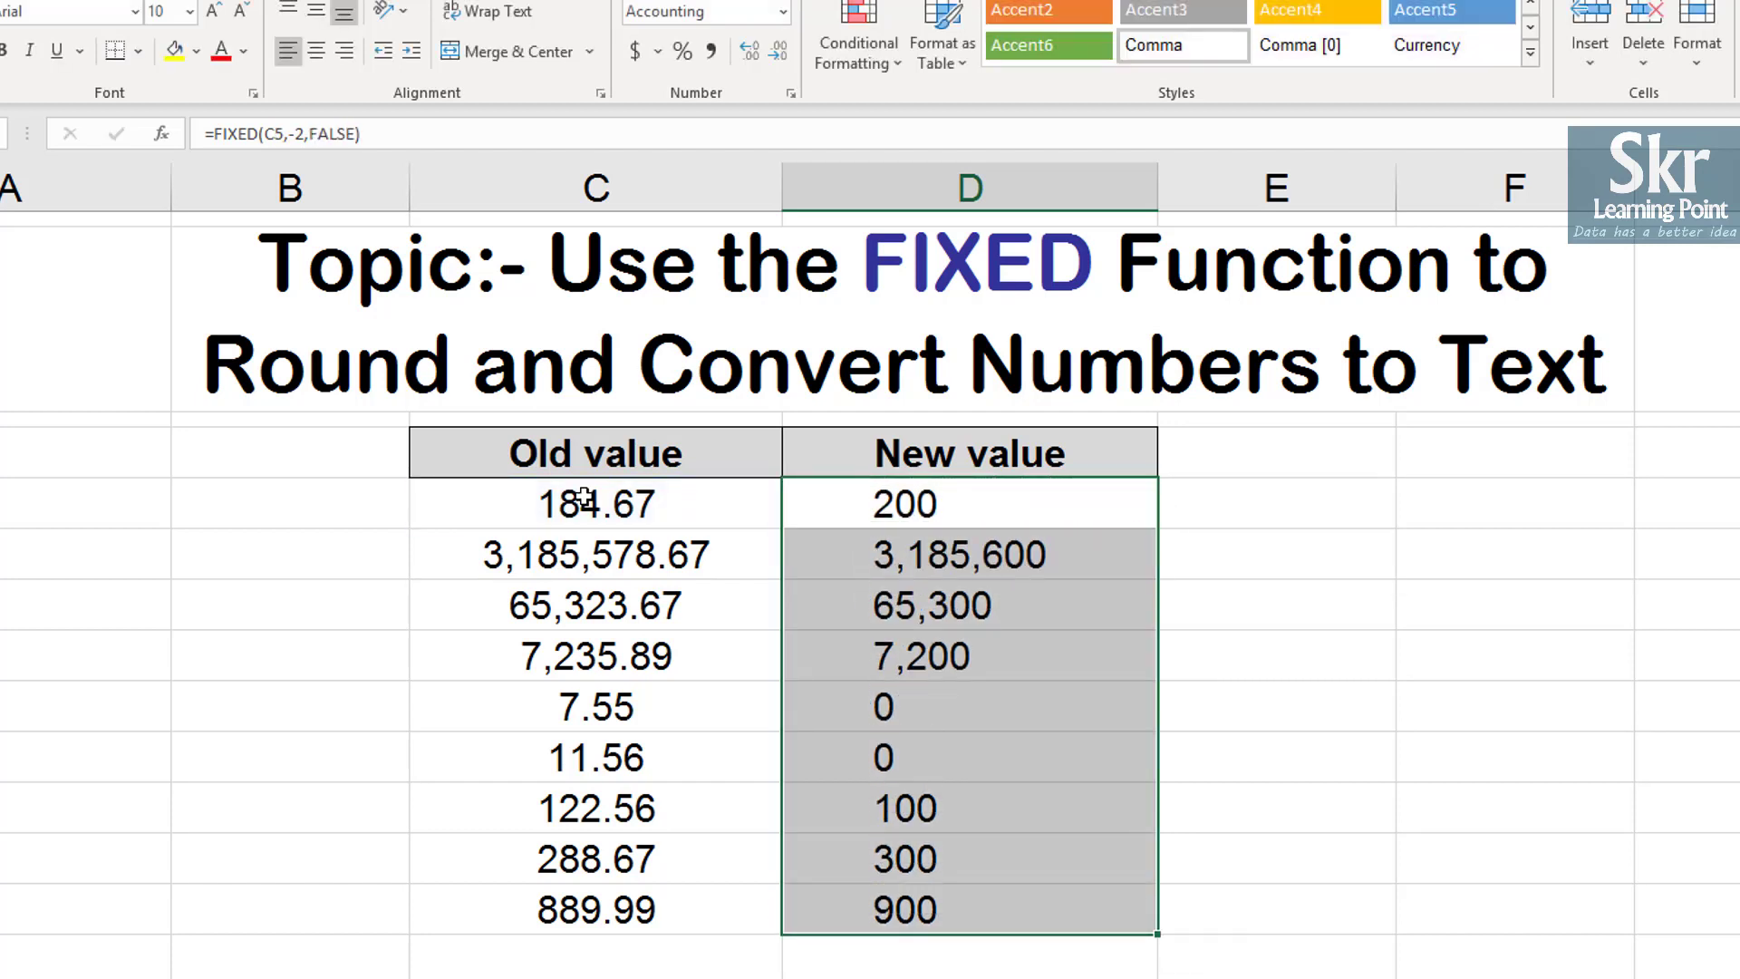
pyautogui.press('Down')
pyautogui.press('Down')
pyautogui.press('Up')
pyautogui.press('Up')
pyautogui.hotkey('ctrl', 'shift', 'Down')
# View the General category in Format Cells, then close it without changes
pyautogui.click(788, 95)
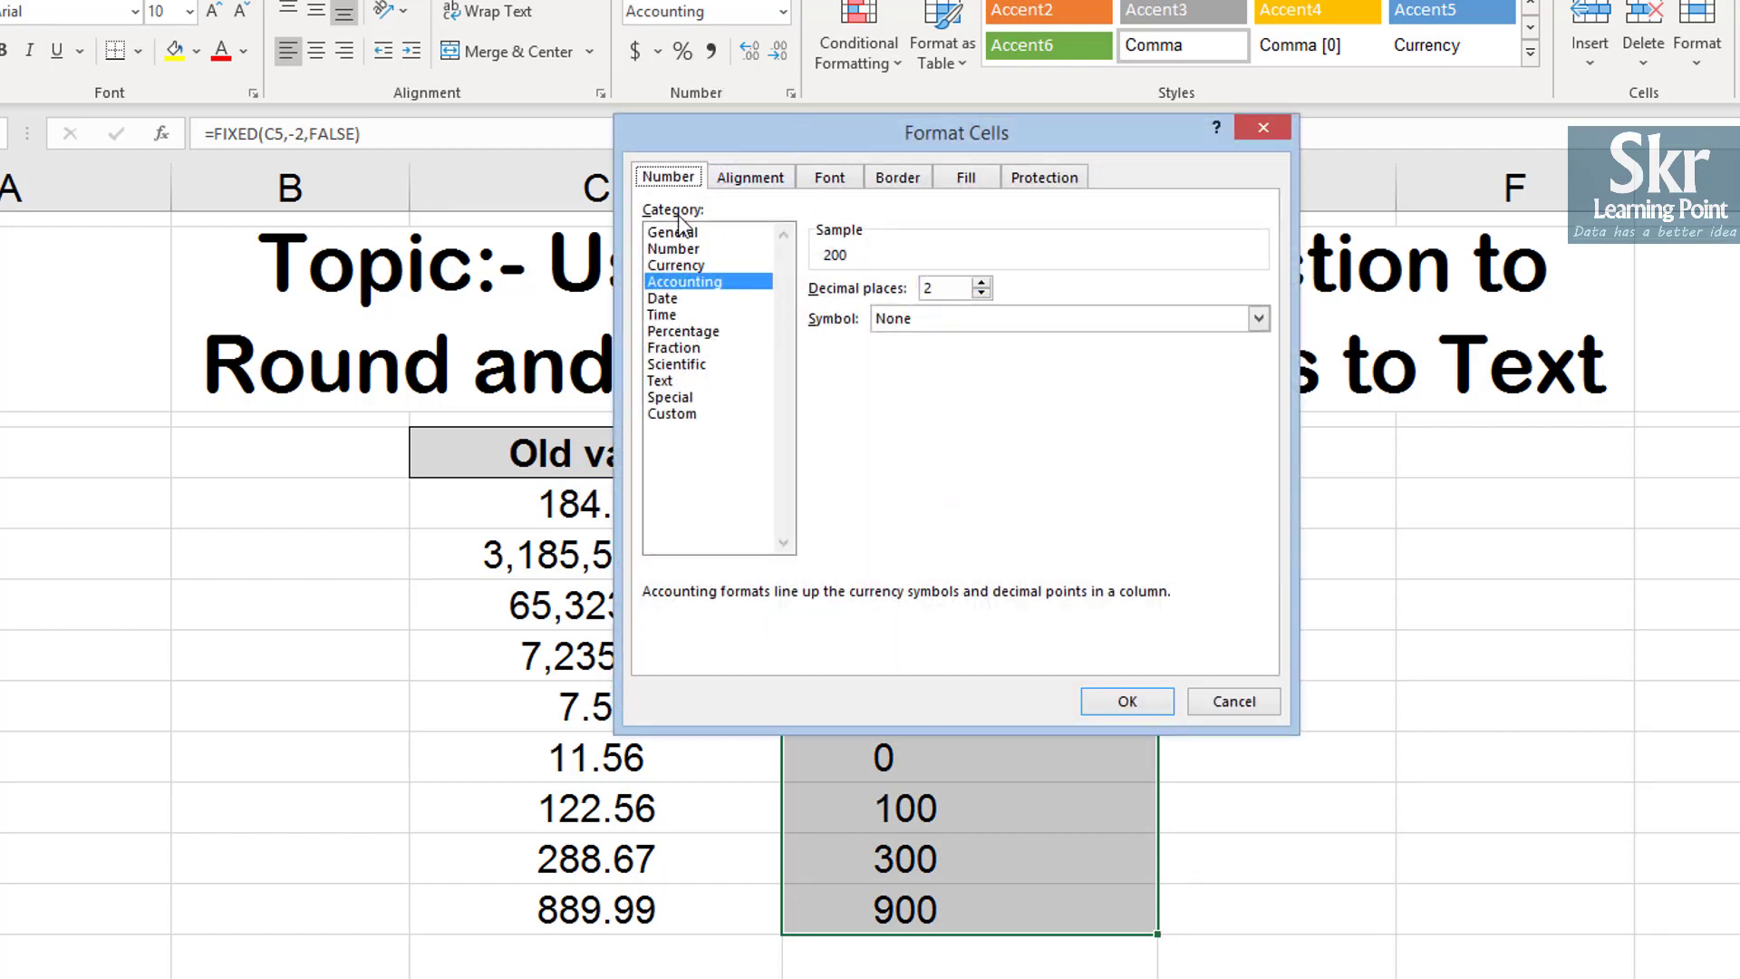
pyautogui.click(682, 233)
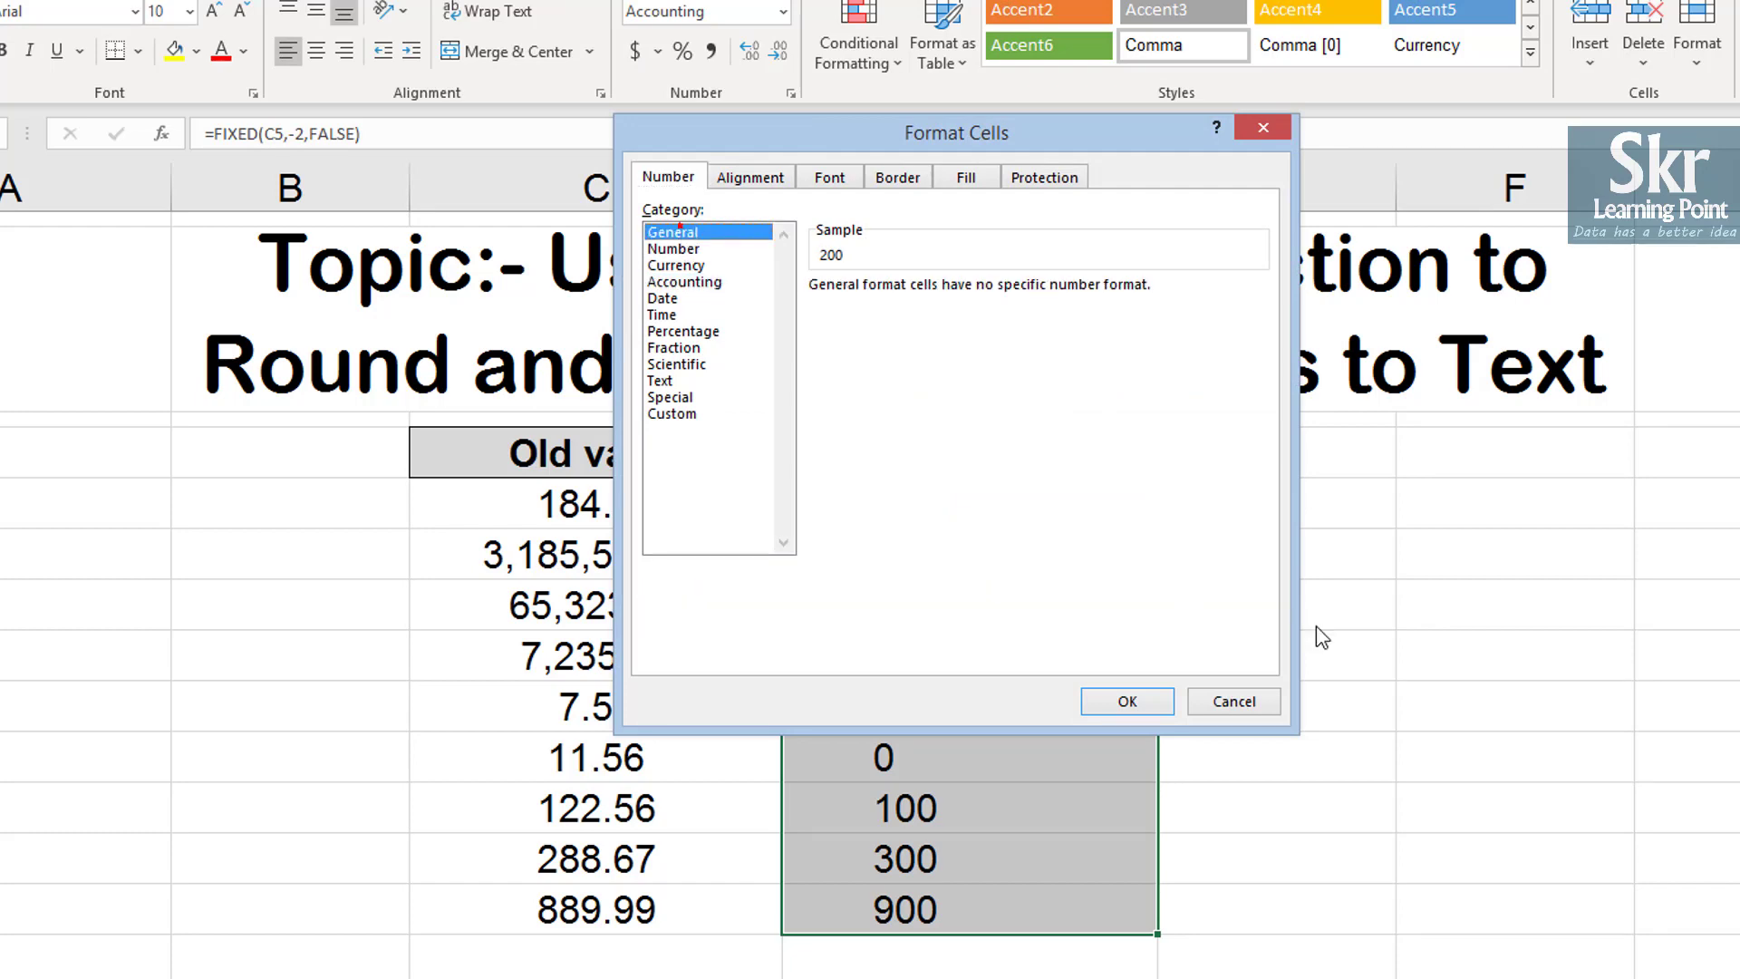
pyautogui.click(1234, 701)
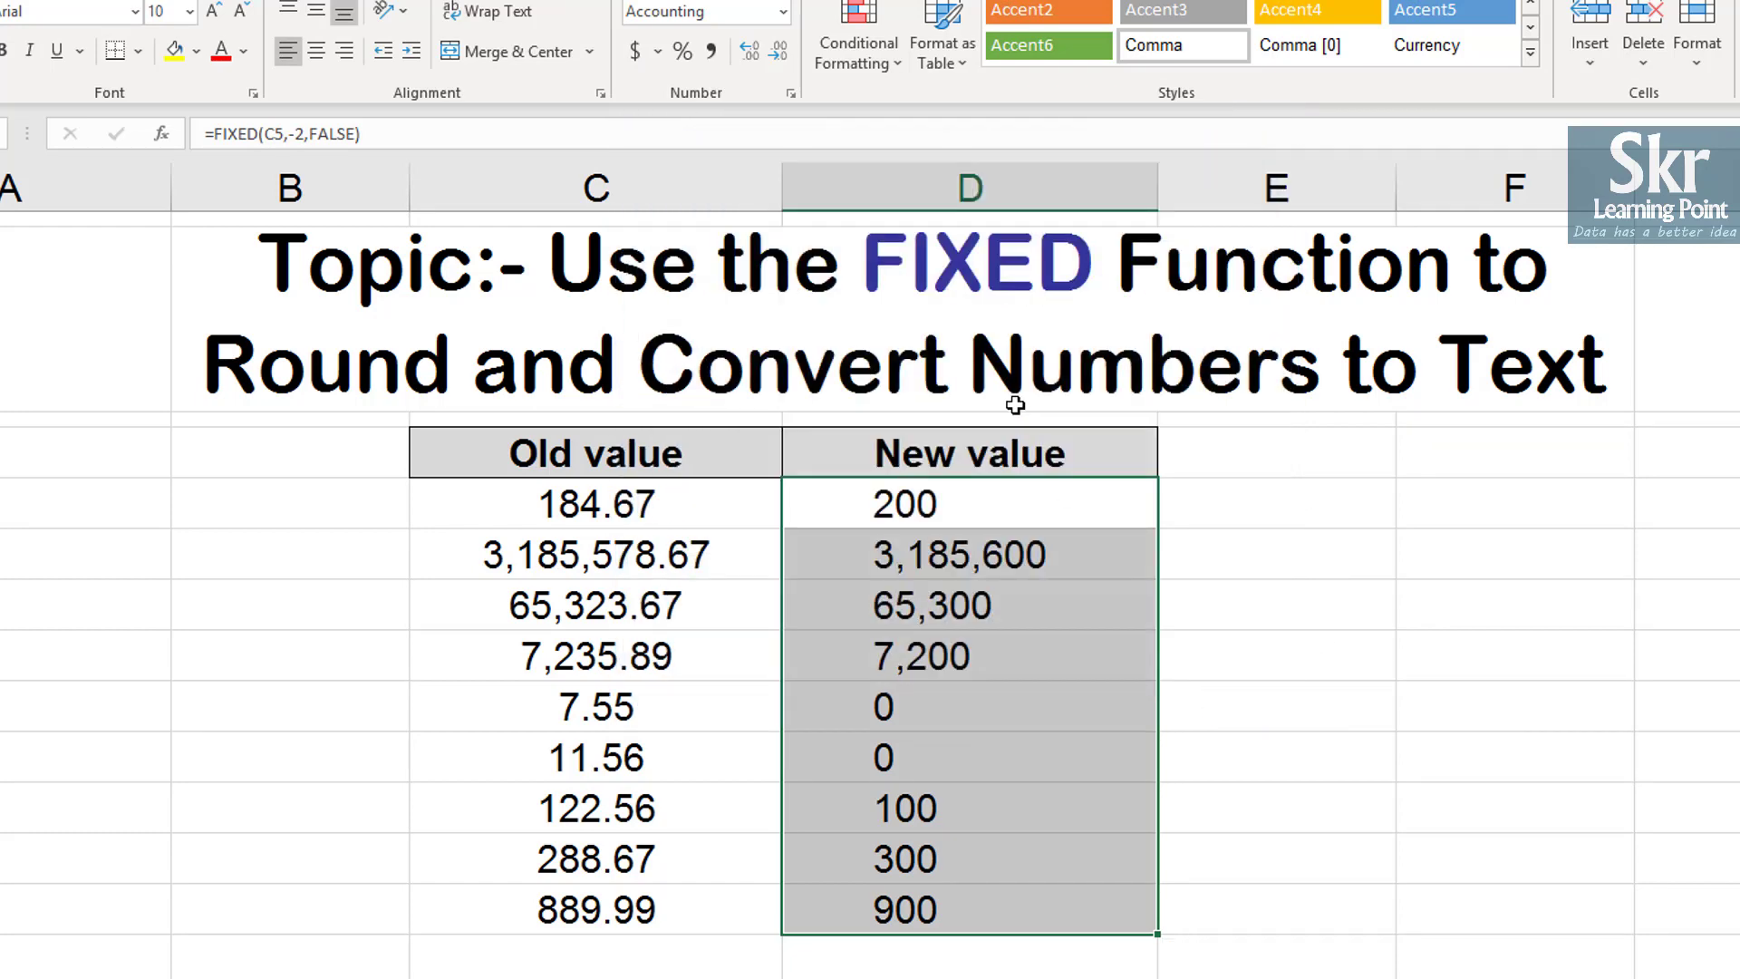
# Try Increase Decimal and Comma Style on the results, then show the accounting currency choices
pyautogui.click(752, 52)
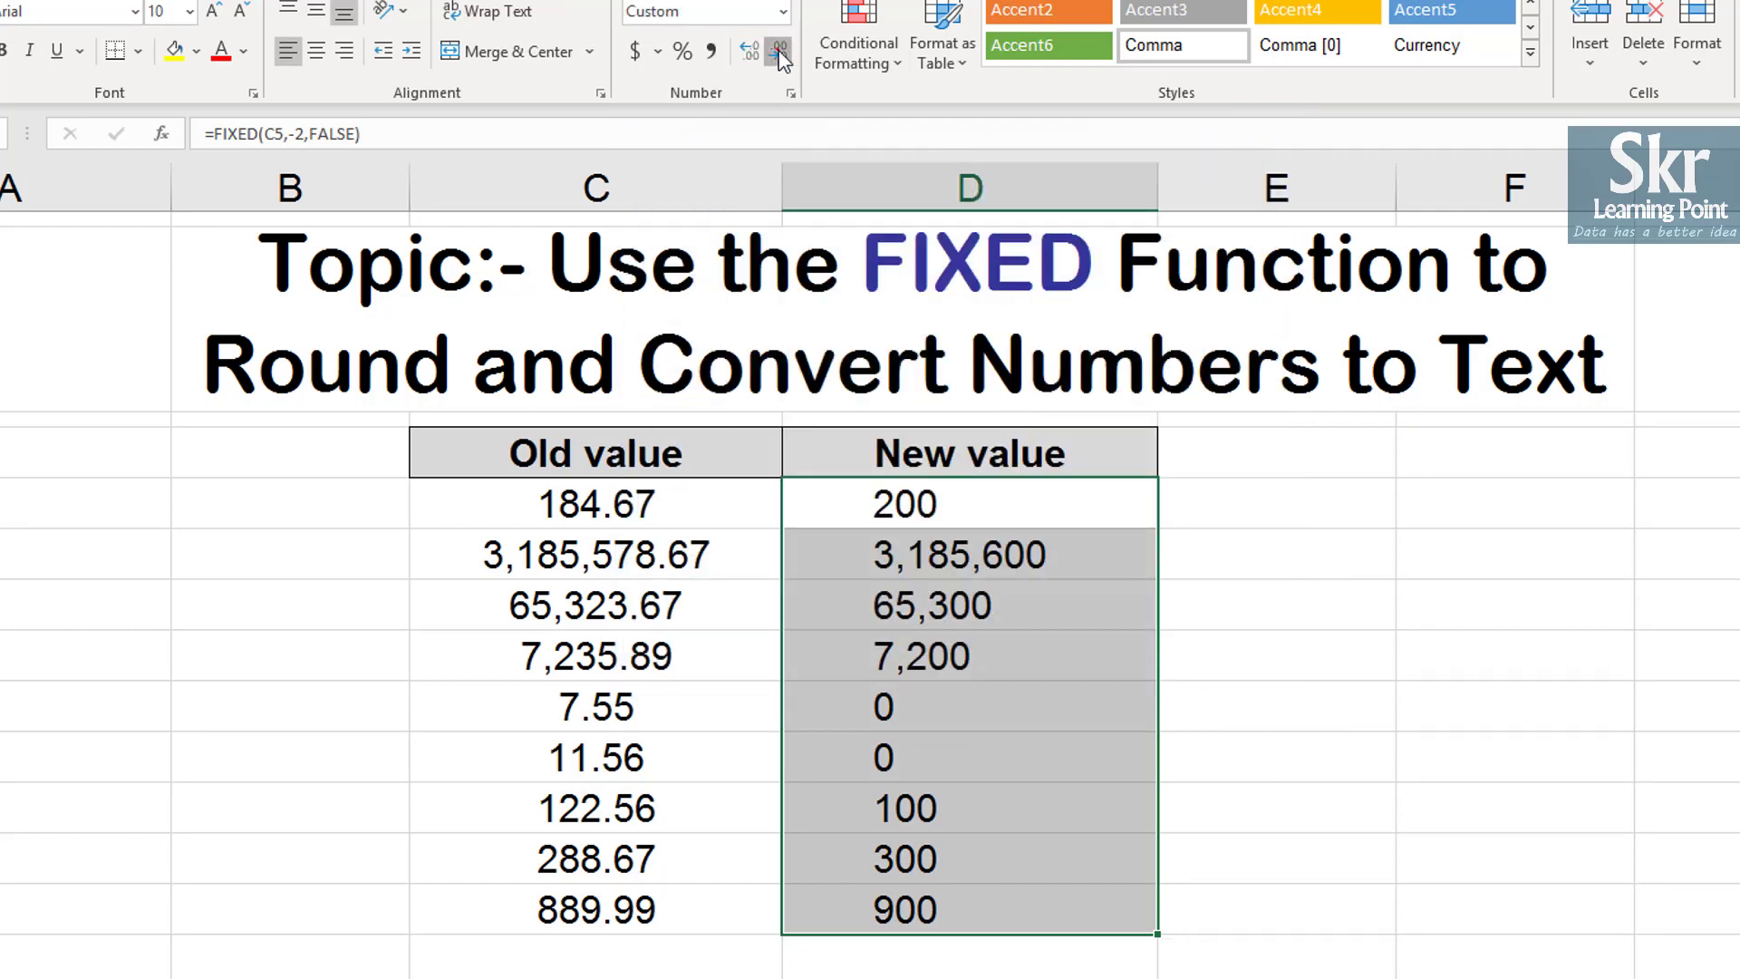
pyautogui.click(712, 52)
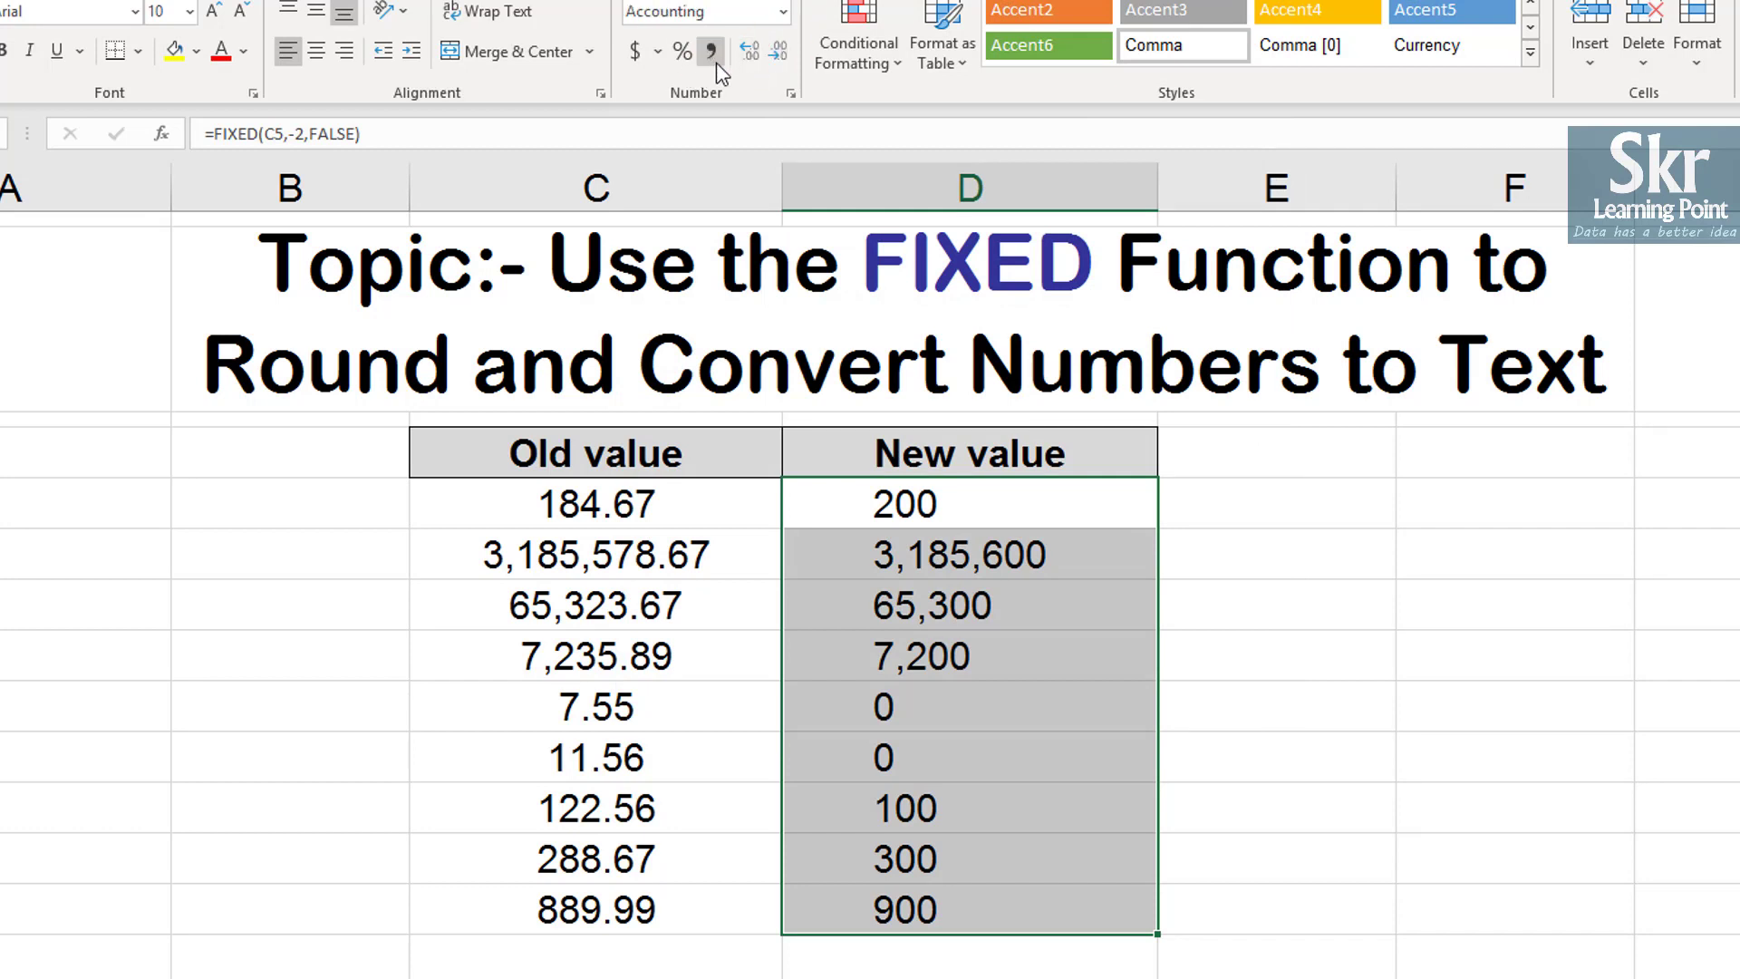
pyautogui.click(716, 61)
pyautogui.click(637, 51)
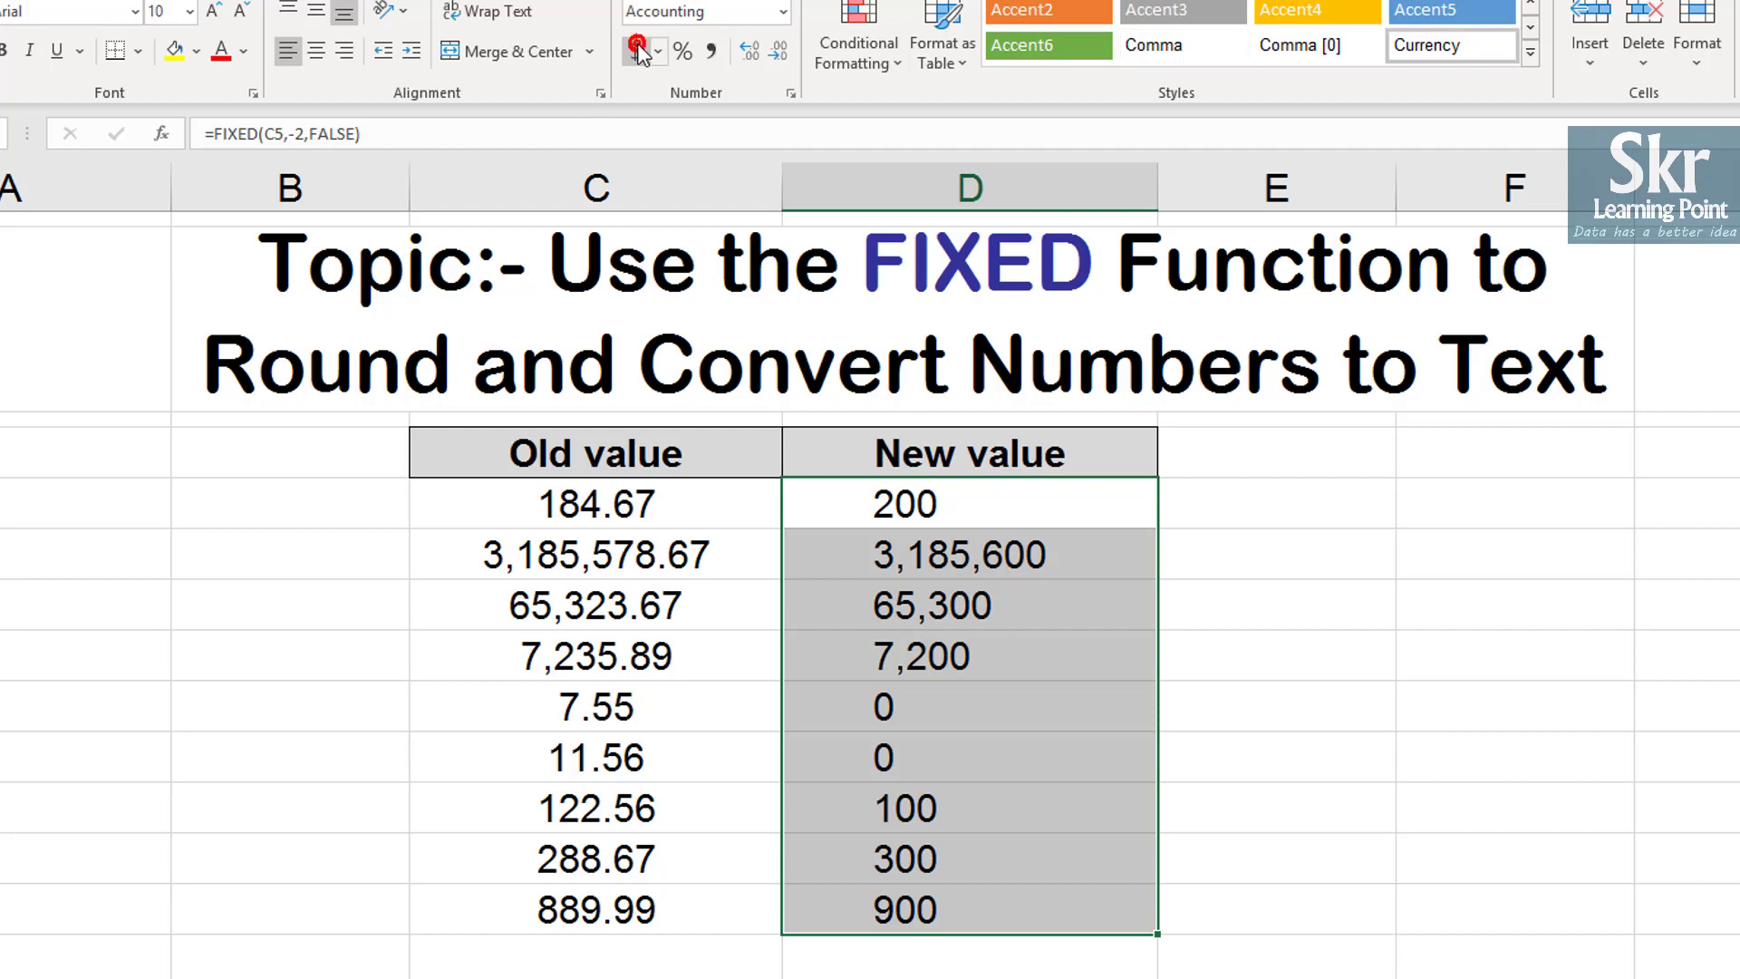
pyautogui.click(658, 52)
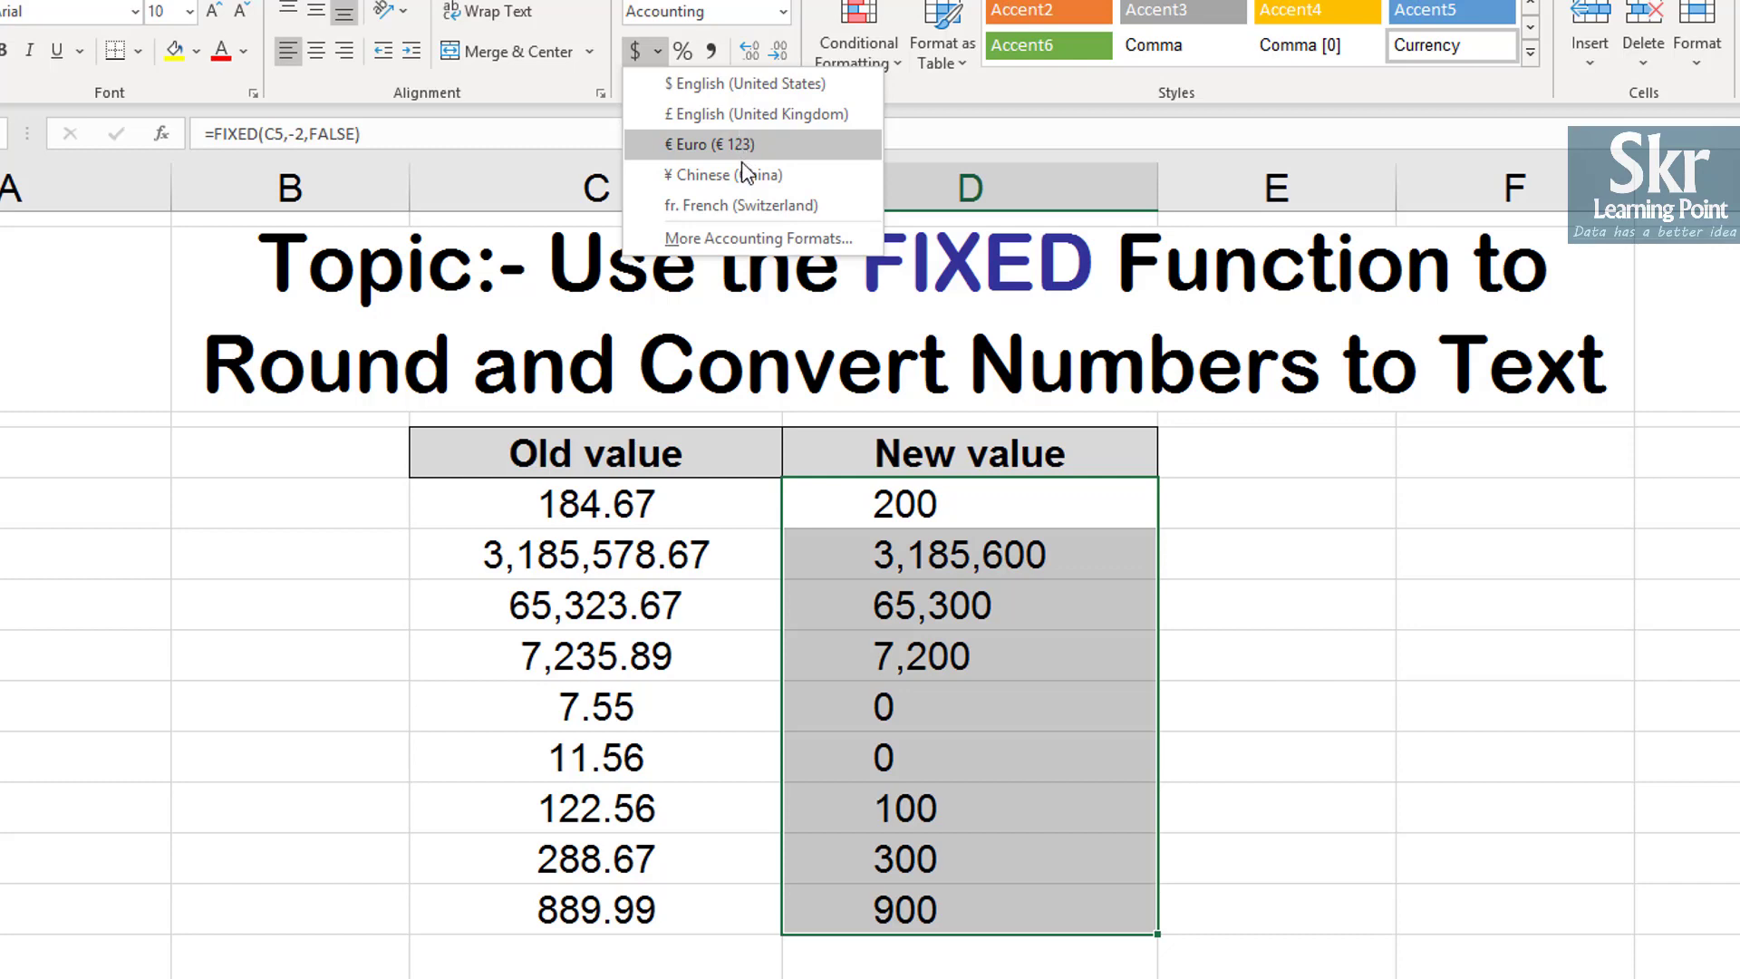
# Dismiss the currency list unapplied and reselect the nine New value cells D5:D13
pyautogui.moveTo(902, 435); pyautogui.dragTo(905, 721)
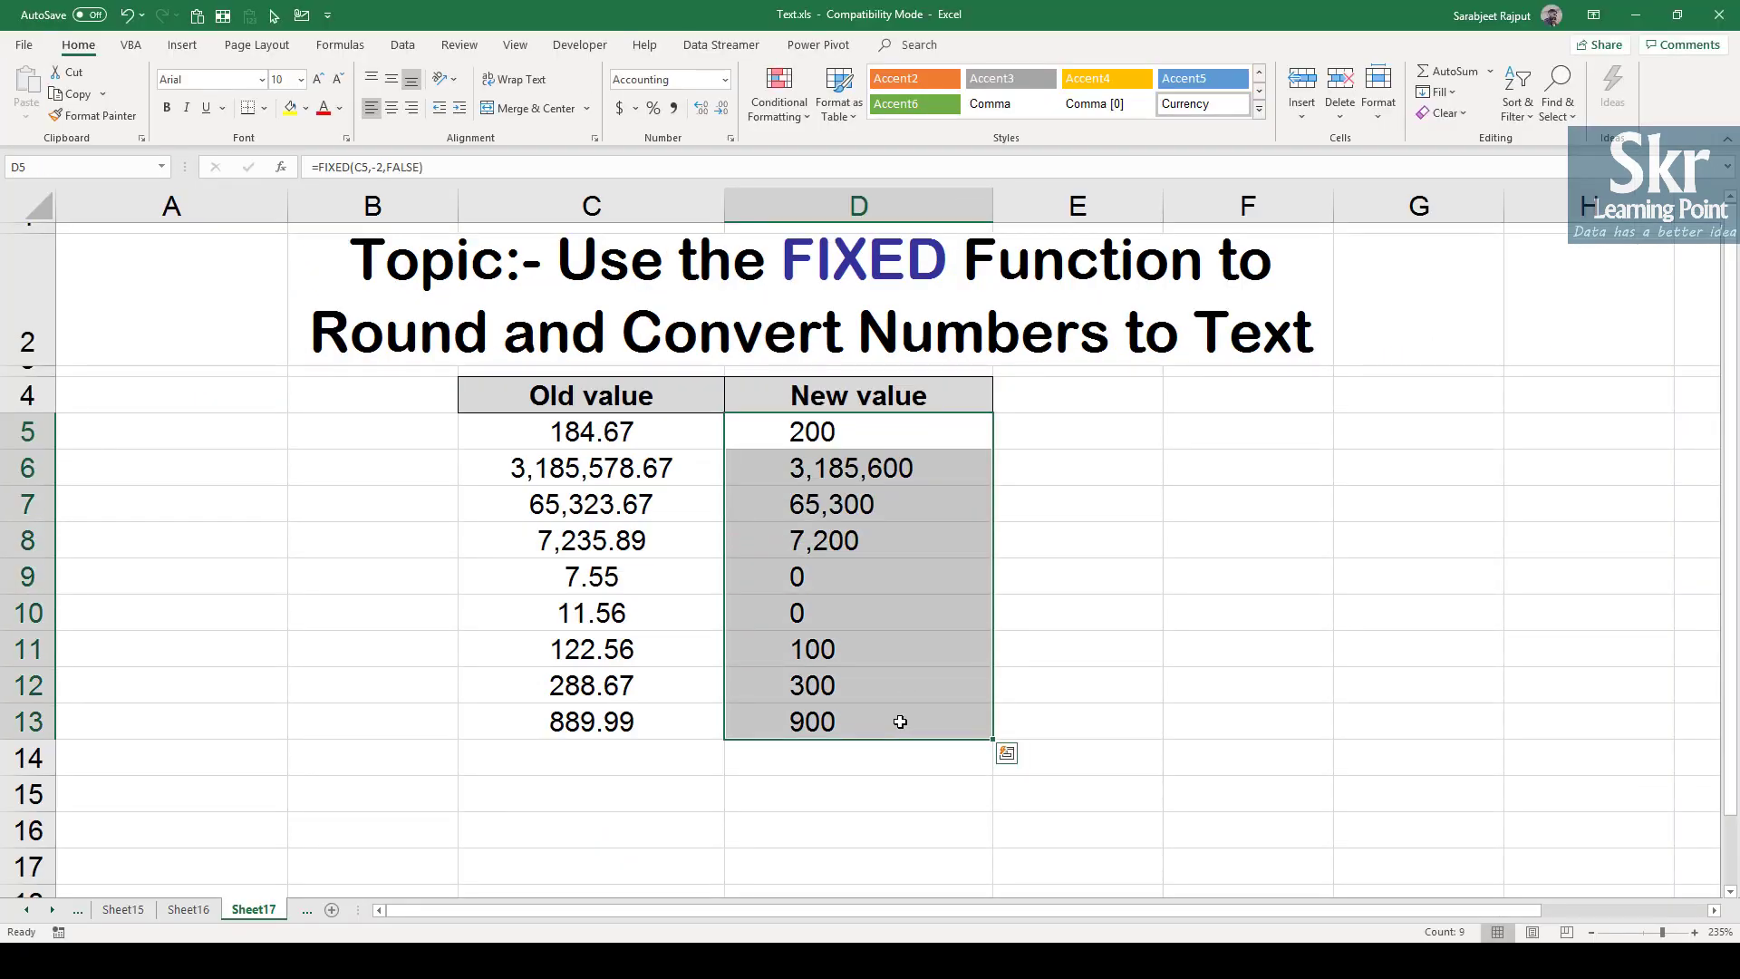
pyautogui.press('Escape')
pyautogui.moveTo(902, 431); pyautogui.dragTo(904, 721)
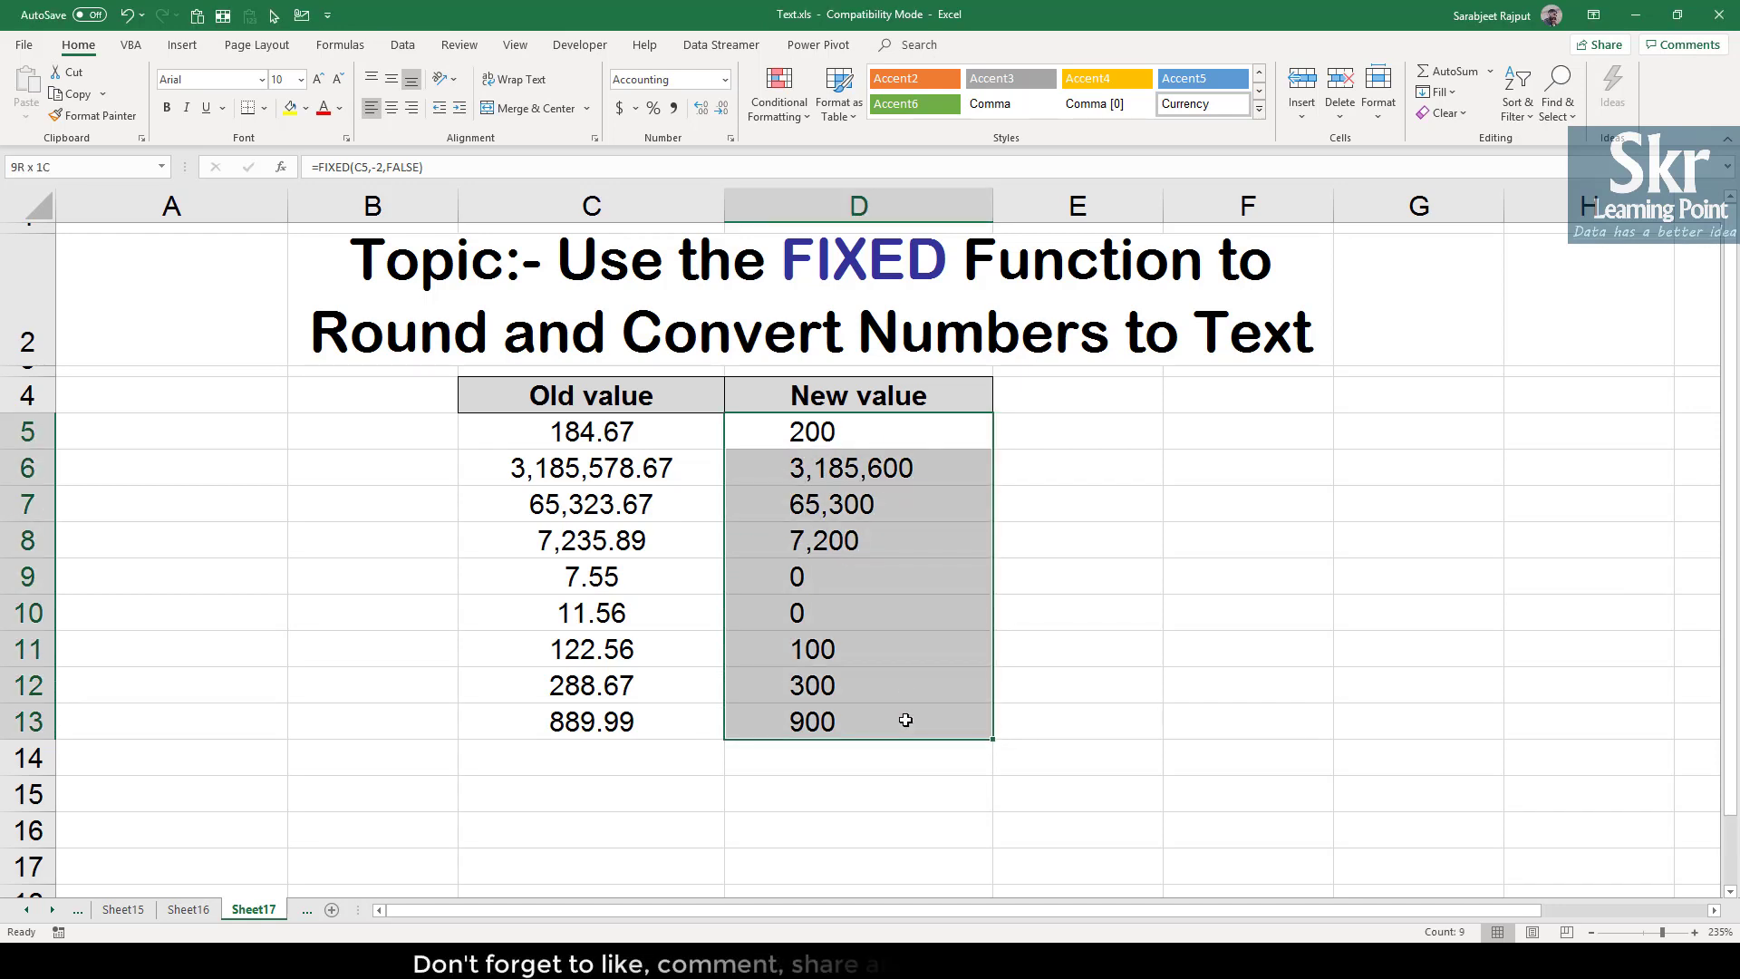
pyautogui.press('Escape')
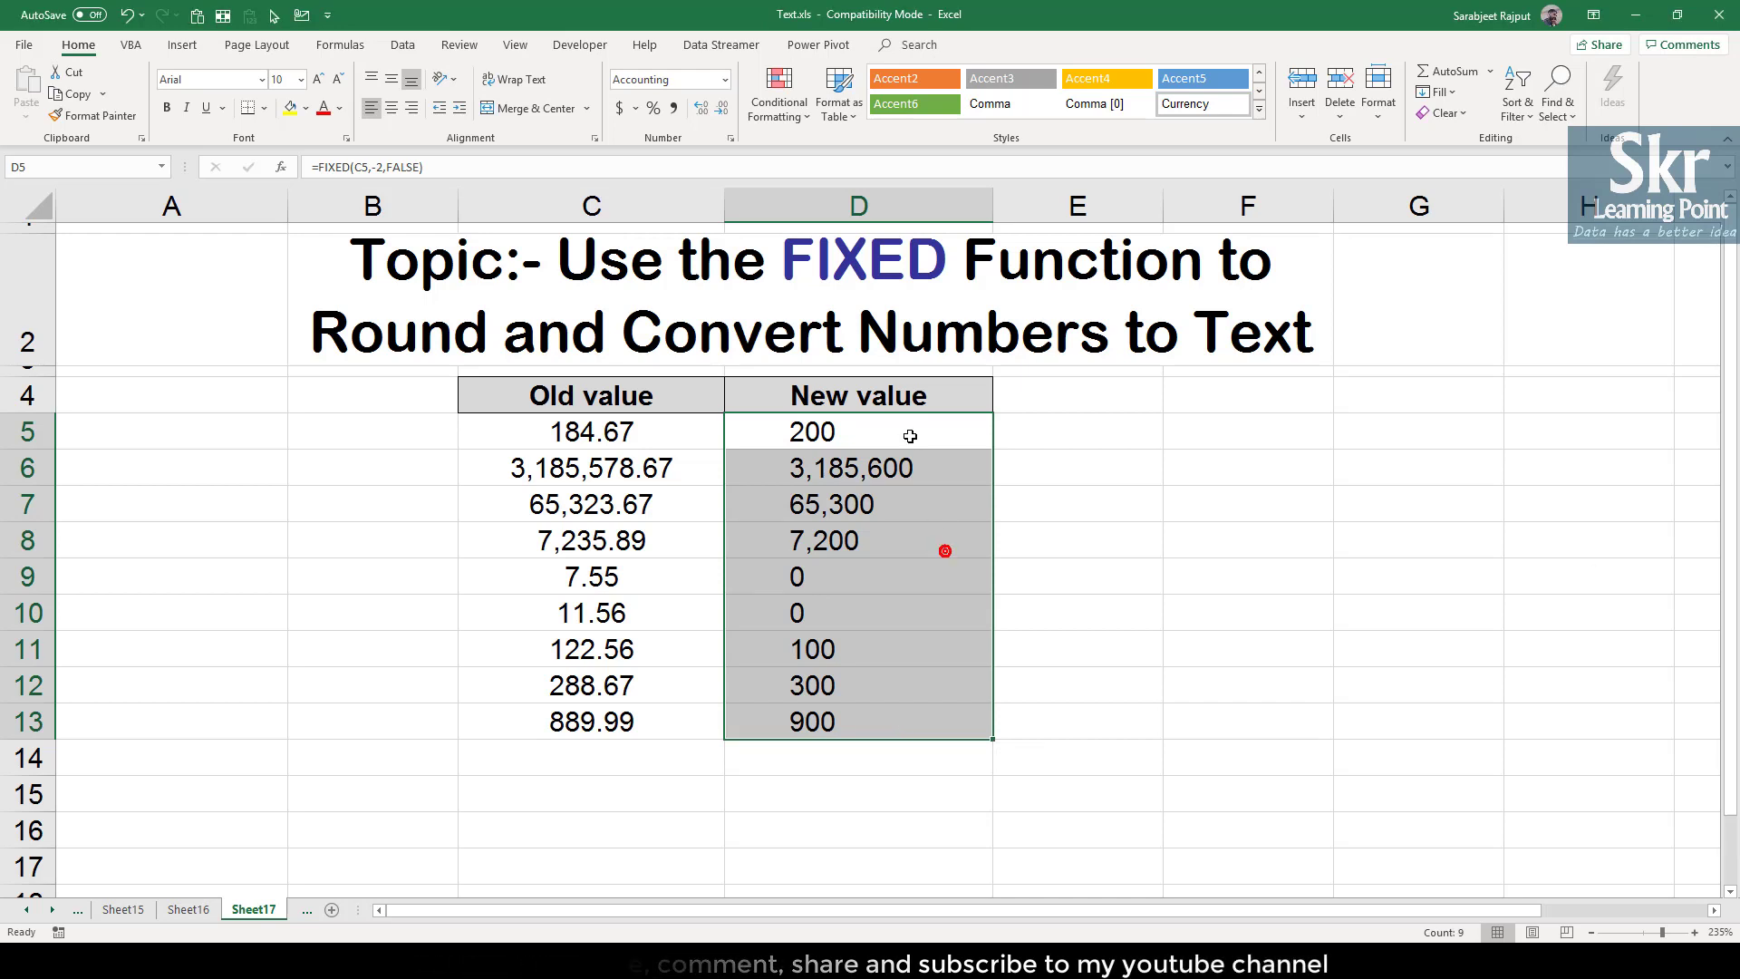
pyautogui.moveTo(909, 435); pyautogui.dragTo(897, 724)
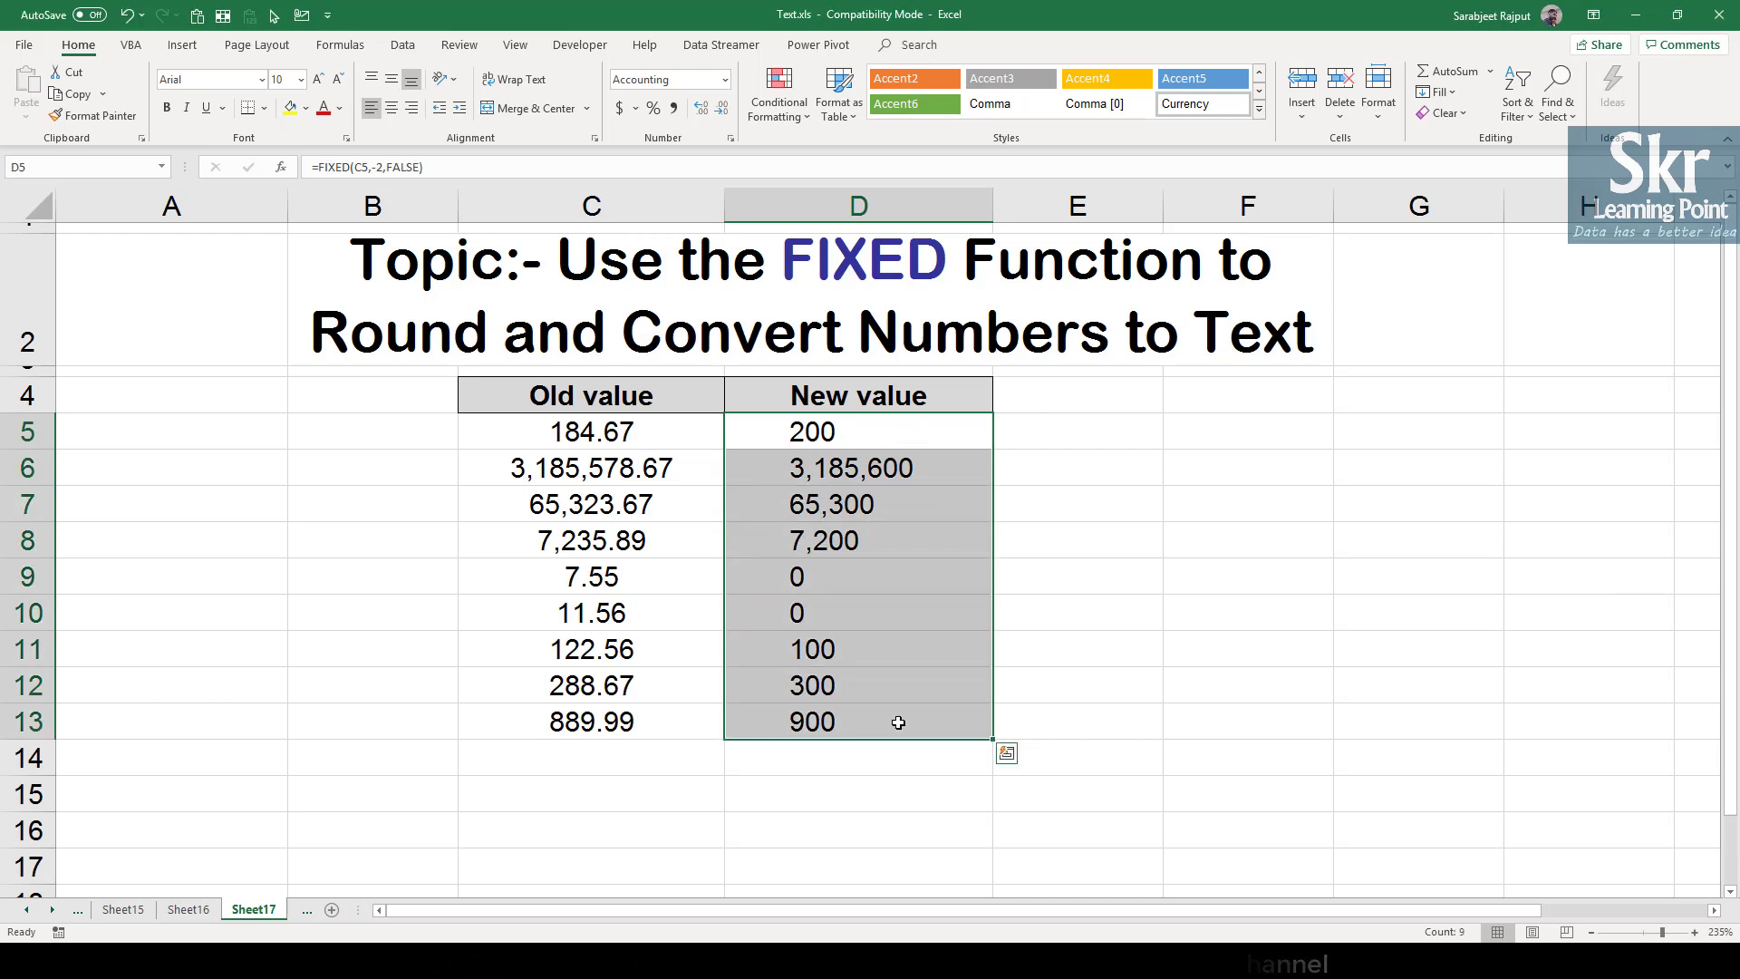
pyautogui.press('Escape')
pyautogui.moveTo(909, 433); pyautogui.dragTo(904, 721)
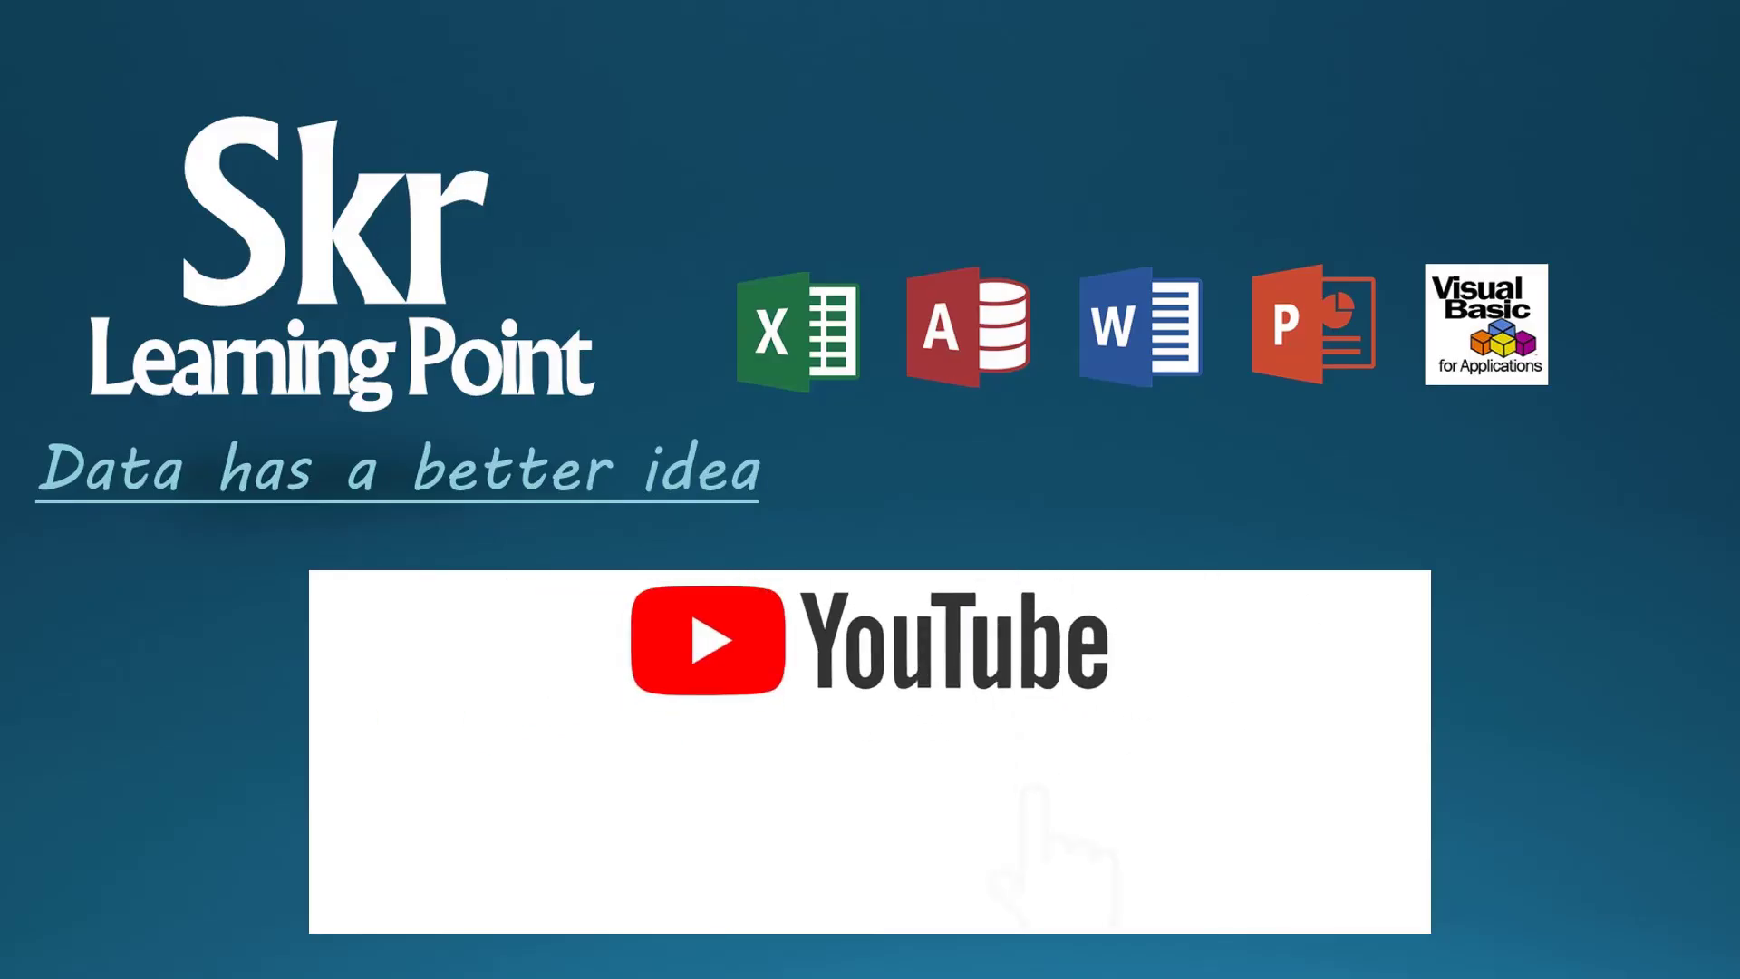